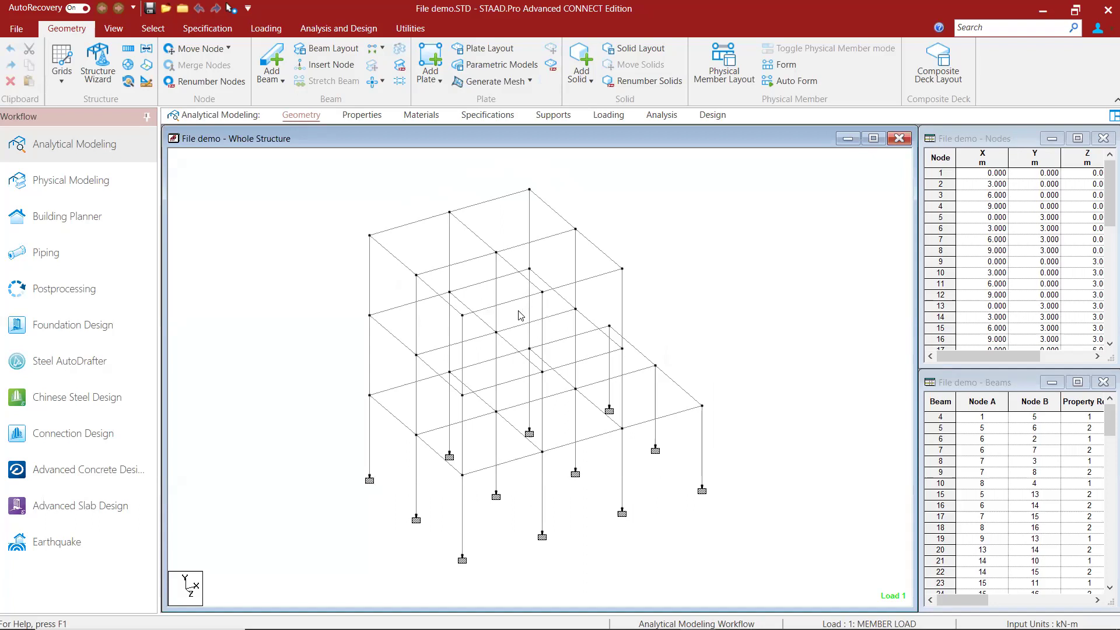
Step: Isolate the middle-storey beams and columns, selected from a side view, and display only them in isometric view
{"action": "middle_click_drag", "start_coordinate": [519, 354], "coordinate": [521, 349]}
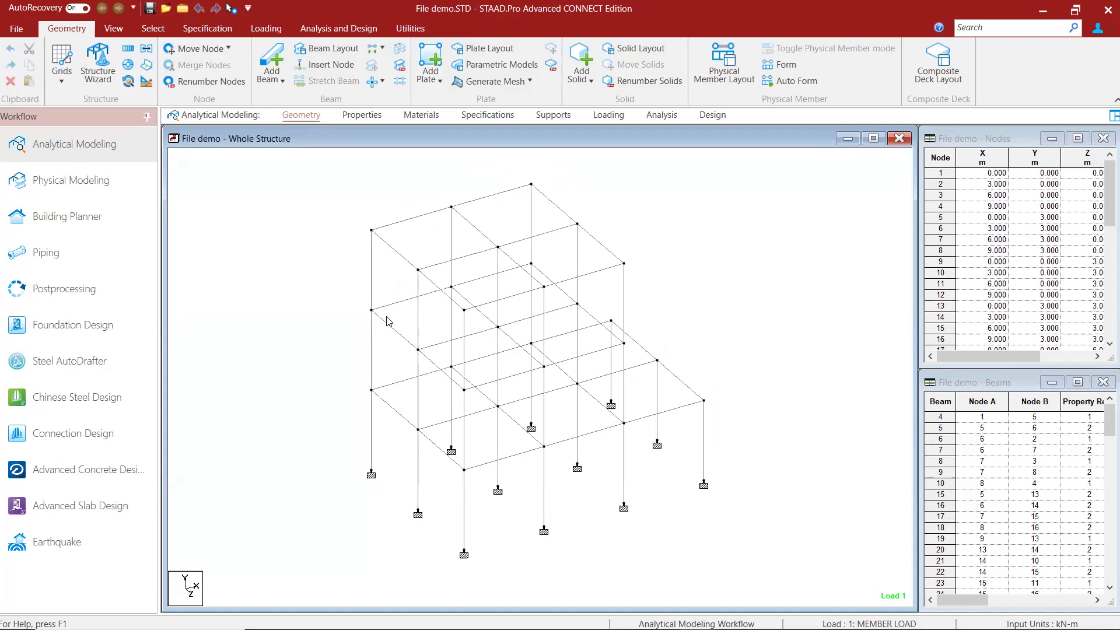
{"action": "left_click", "coordinate": [115, 32]}
{"action": "left_click", "coordinate": [280, 66]}
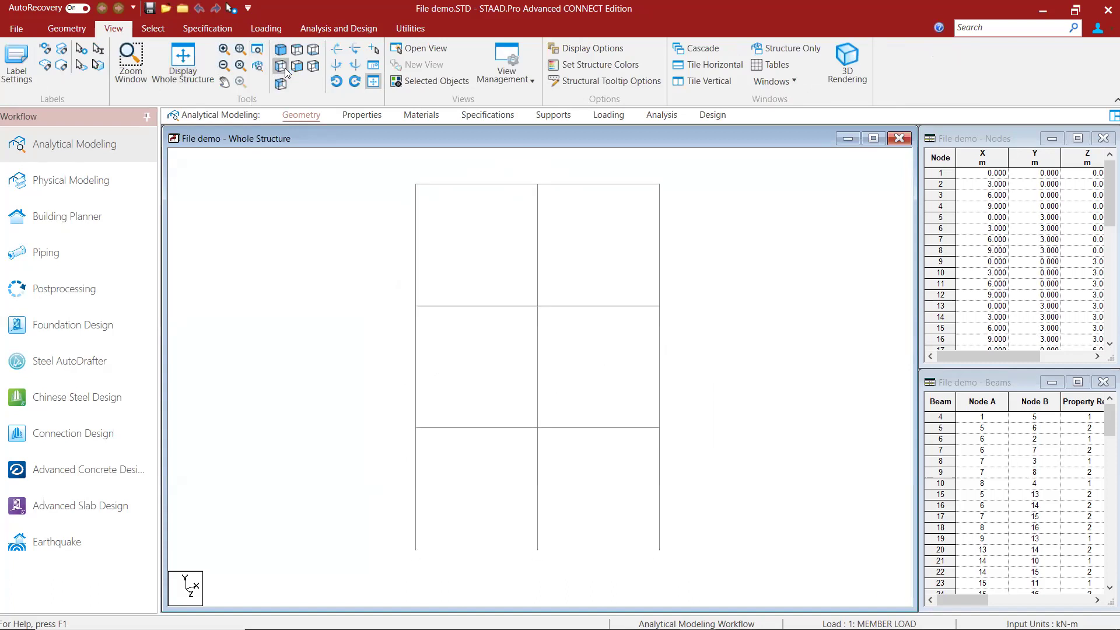
{"action": "left_click_drag", "start_coordinate": [407, 377], "coordinate": [381, 408]}
{"action": "left_click", "coordinate": [154, 34]}
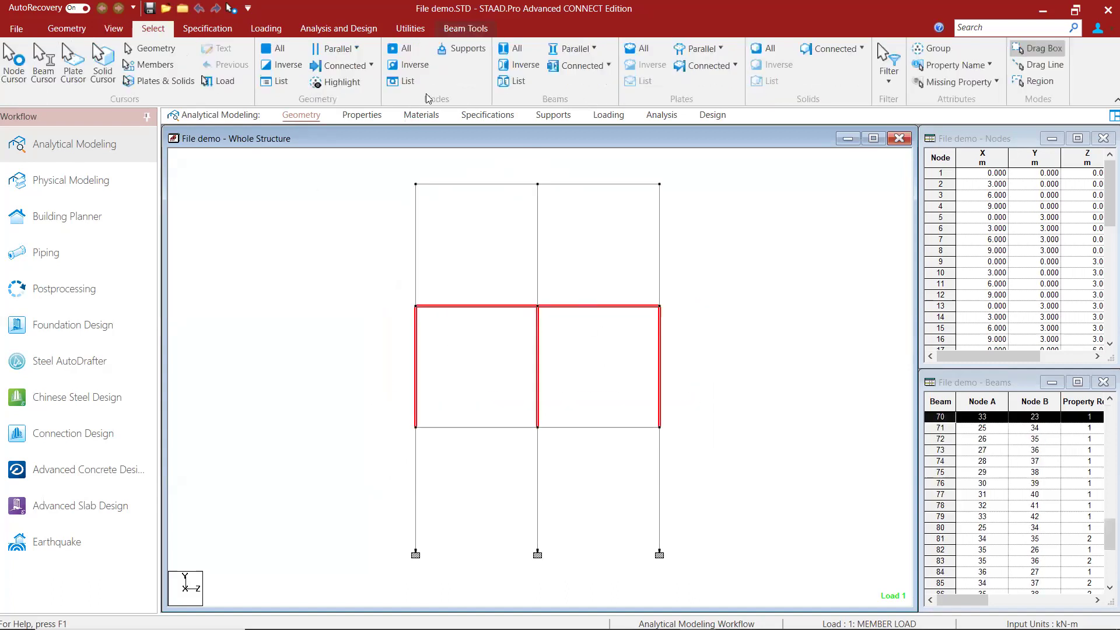
{"action": "left_click", "coordinate": [126, 32]}
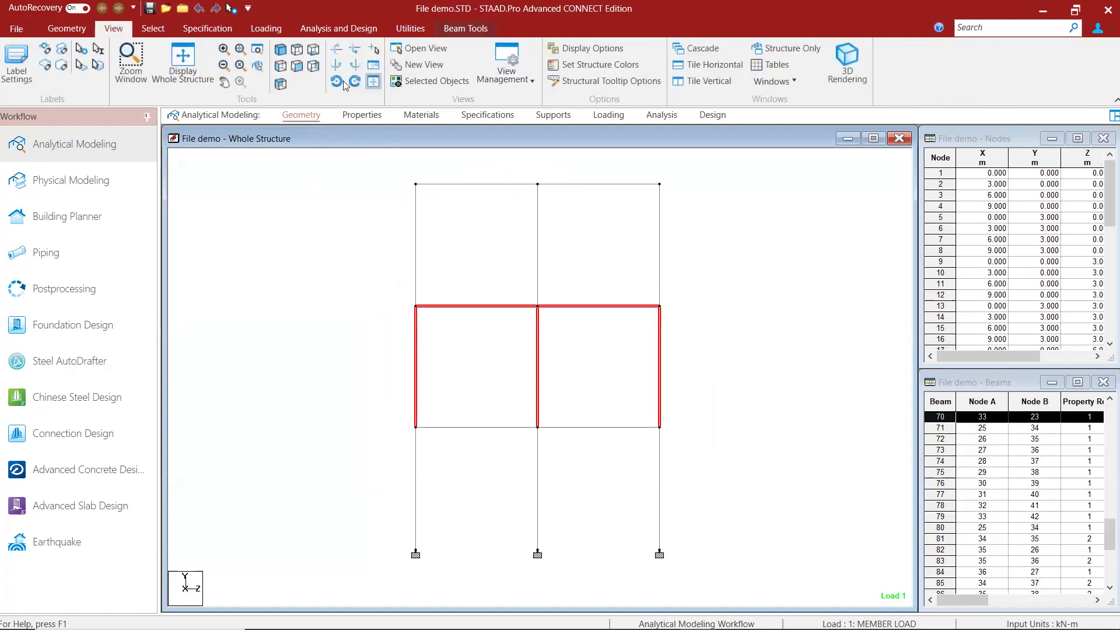
{"action": "left_click", "coordinate": [402, 84]}
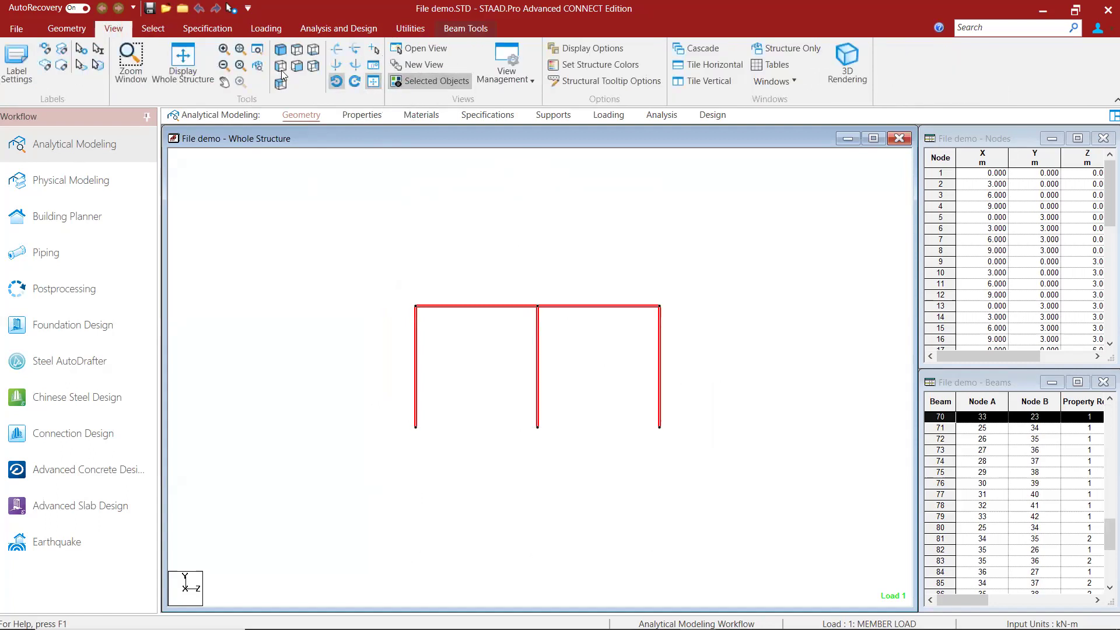
{"action": "left_click", "coordinate": [280, 50]}
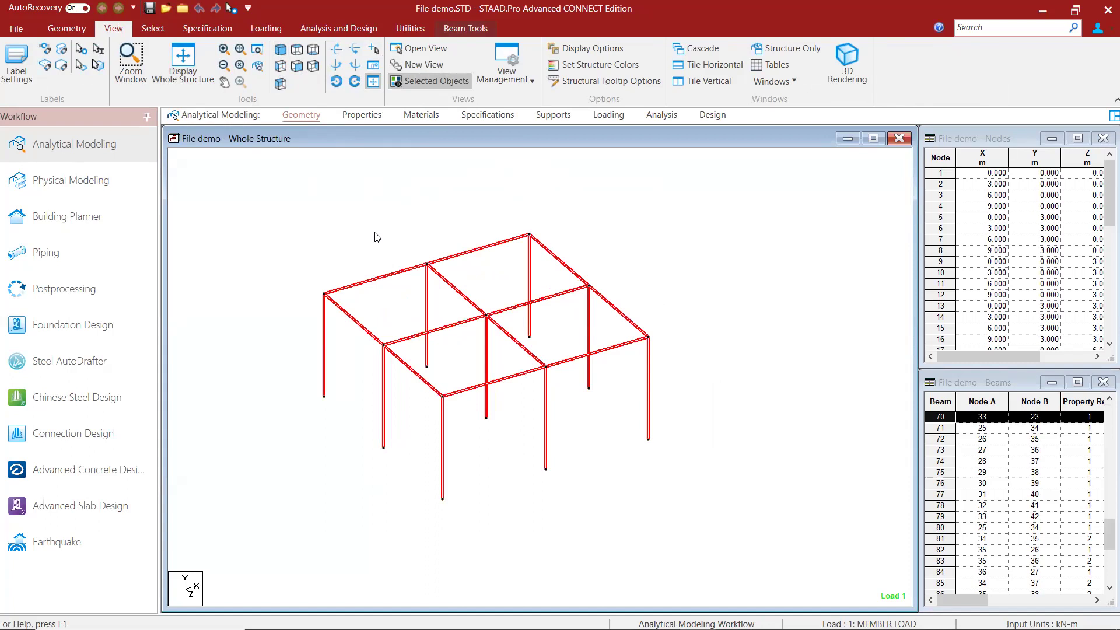
{"action": "left_click", "coordinate": [465, 238]}
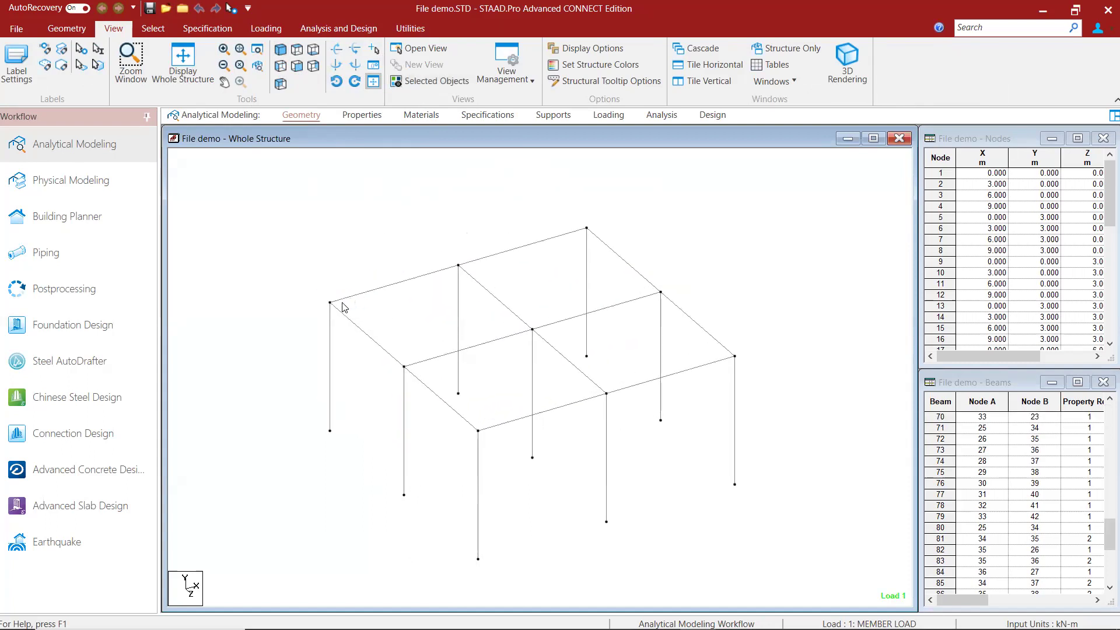
{"action": "left_click", "coordinate": [508, 258]}
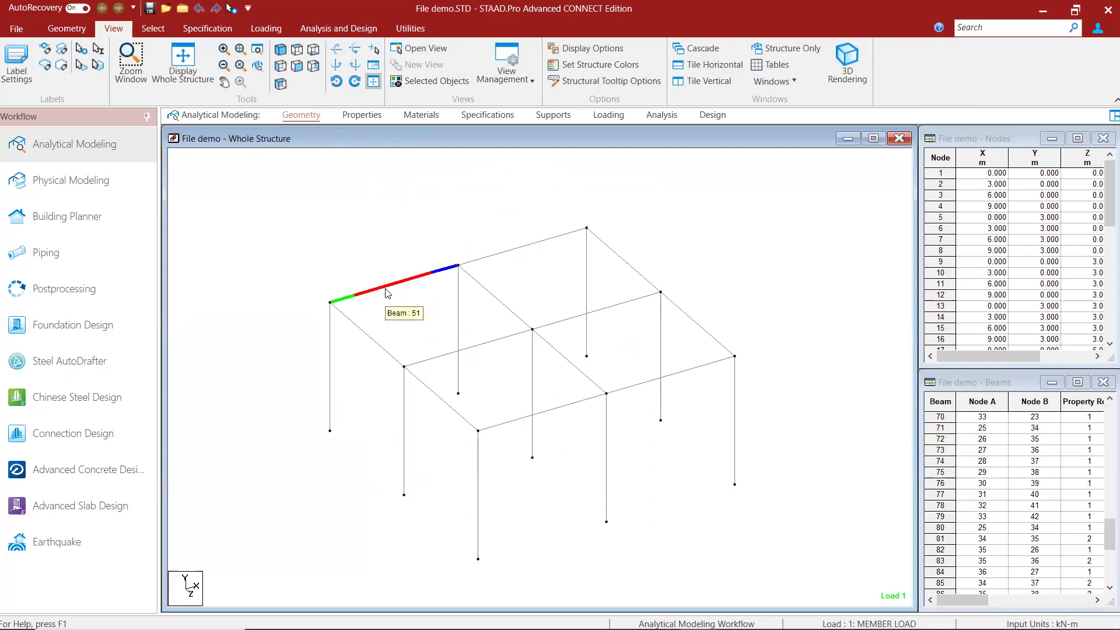
{"action": "left_click", "coordinate": [69, 29]}
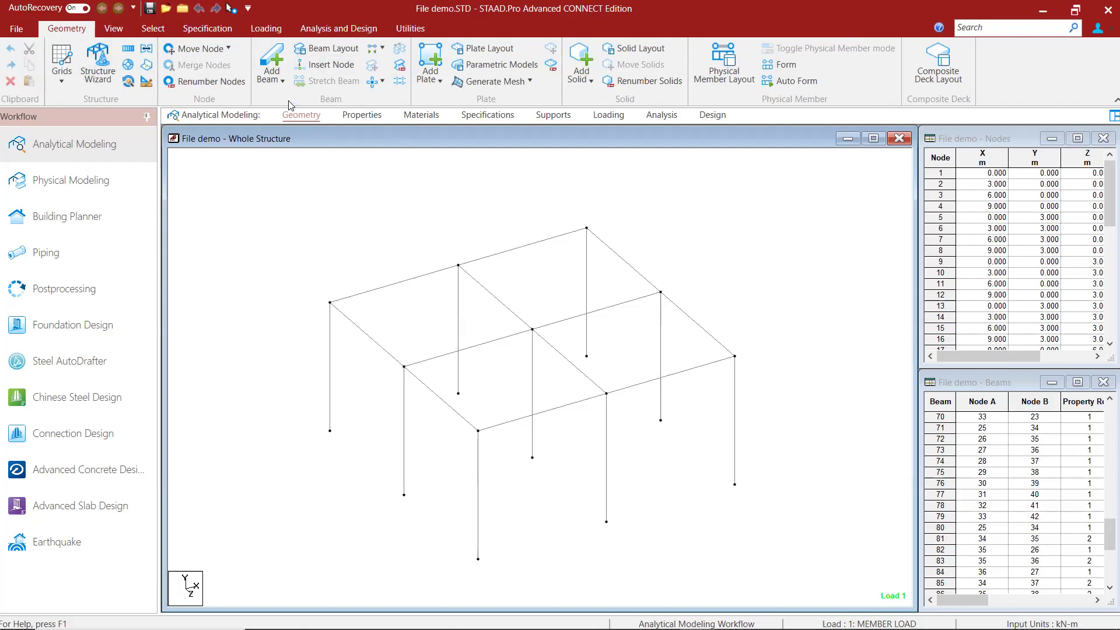
{"action": "left_click", "coordinate": [398, 52]}
{"action": "left_click", "coordinate": [280, 82]}
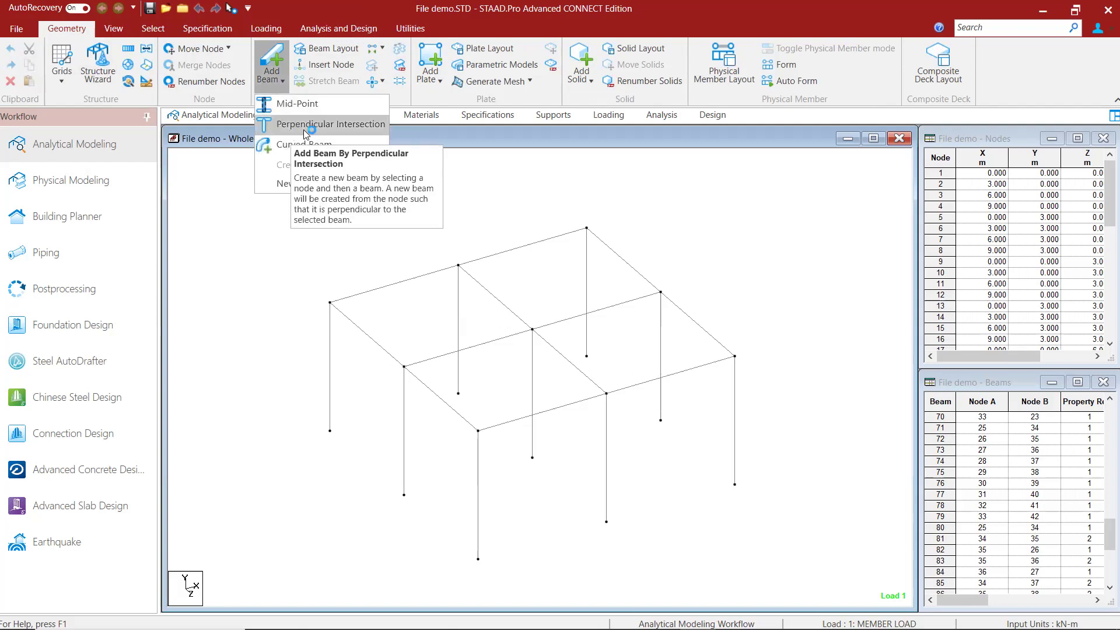
{"action": "left_click", "coordinate": [438, 211]}
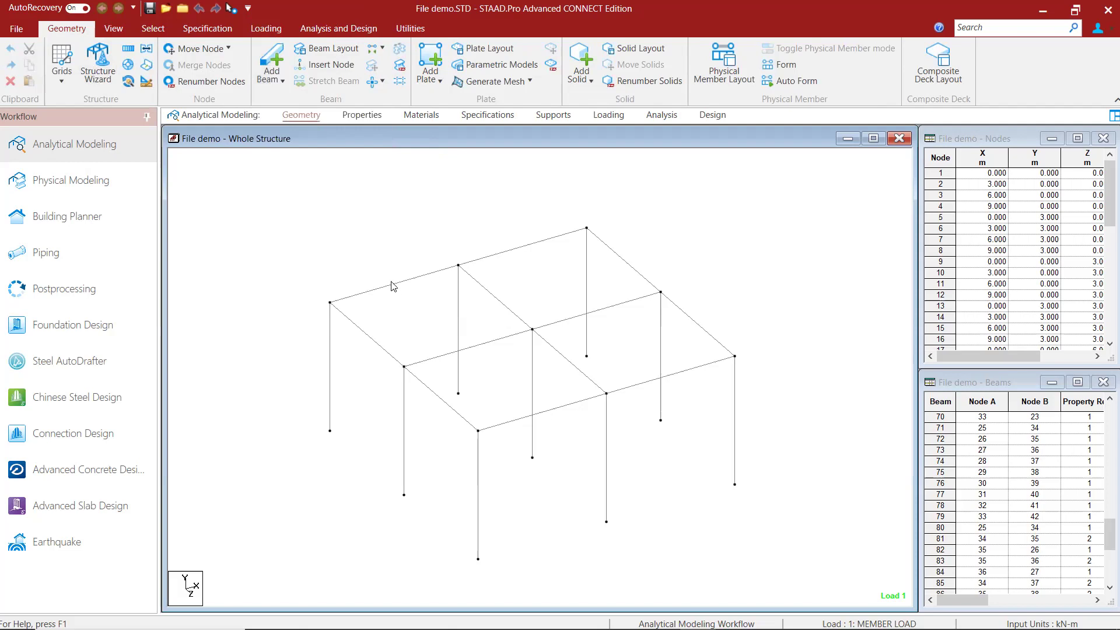
Step: Add a mid-point beam between rear edge beam 51 and the parallel middle-row beam in the same bay
{"action": "left_click", "coordinate": [405, 288]}
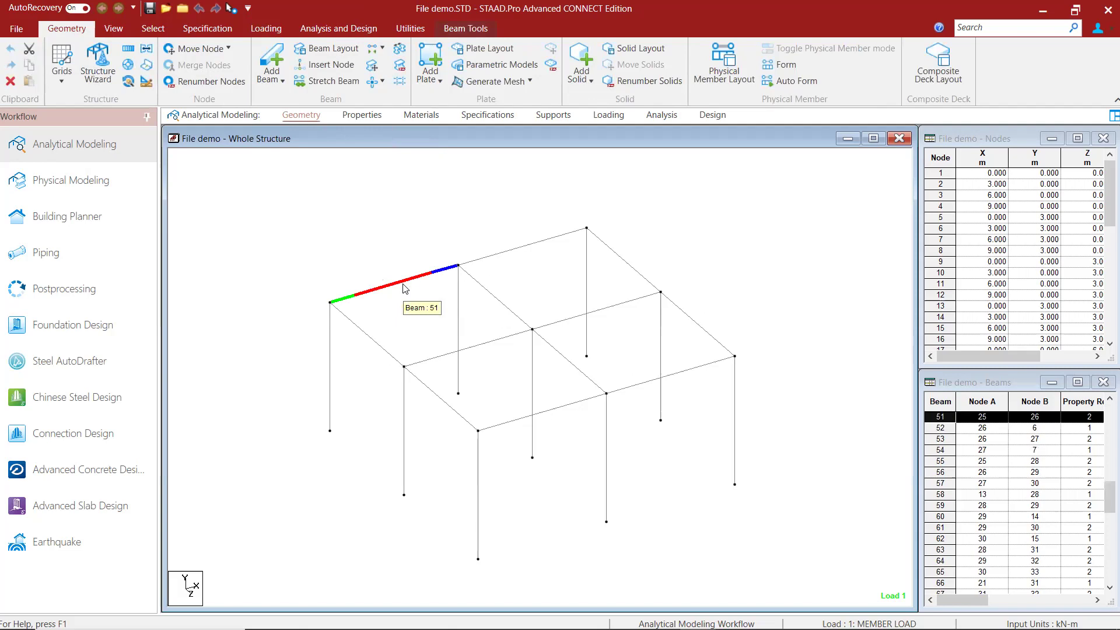
{"action": "left_click", "coordinate": [280, 78]}
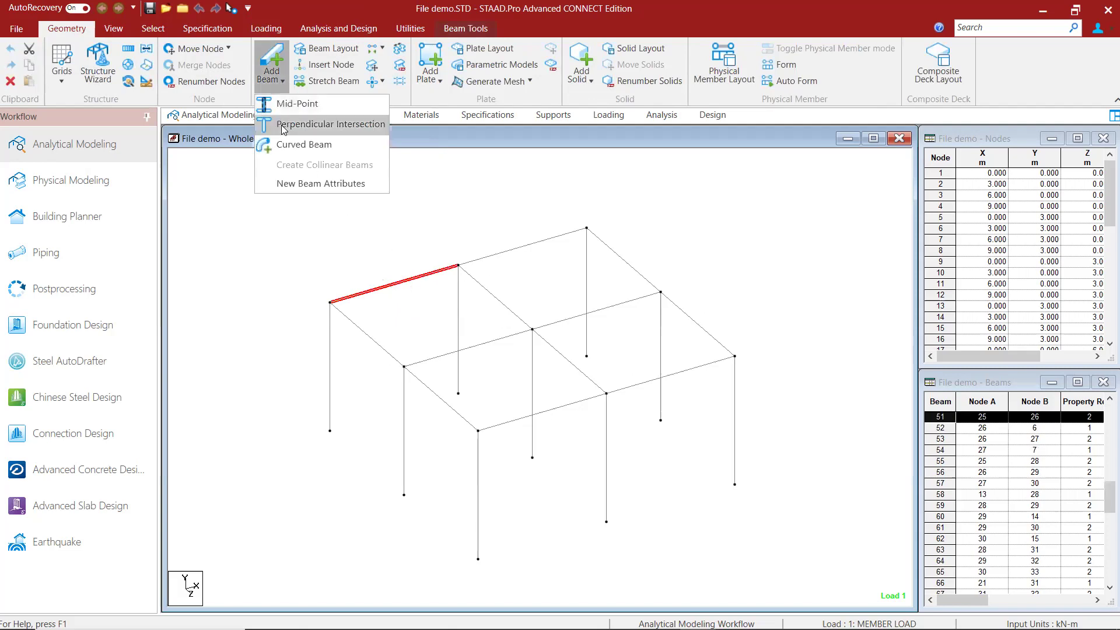
{"action": "left_click", "coordinate": [282, 103]}
{"action": "left_click", "coordinate": [390, 285]}
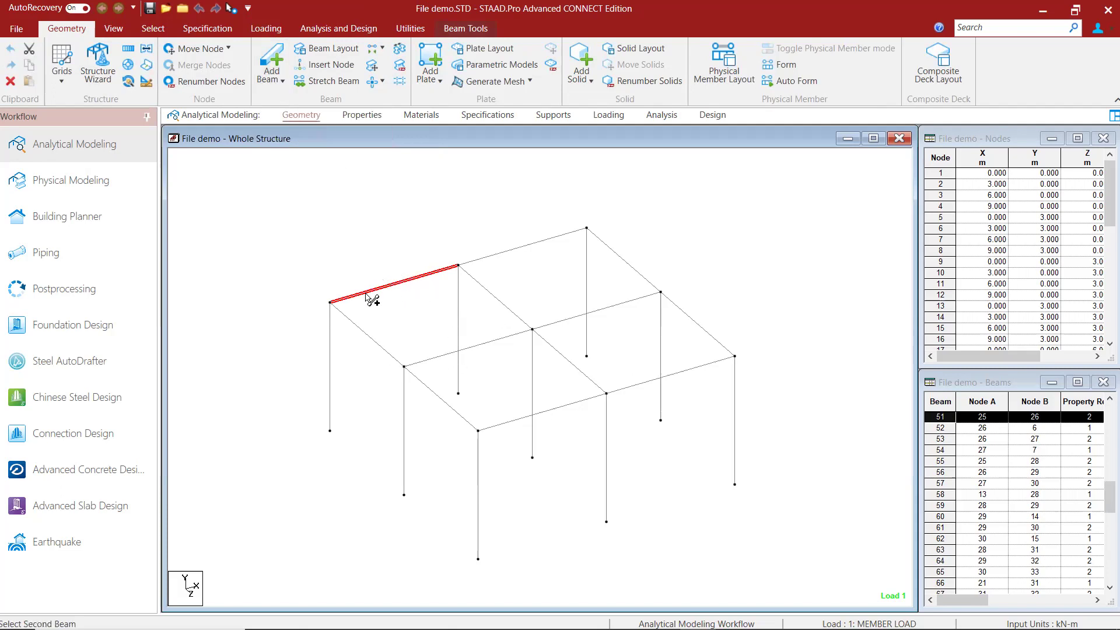
{"action": "left_click", "coordinate": [461, 351]}
{"action": "scroll", "coordinate": [495, 373], "scroll_direction": "up", "scroll_amount": 4}
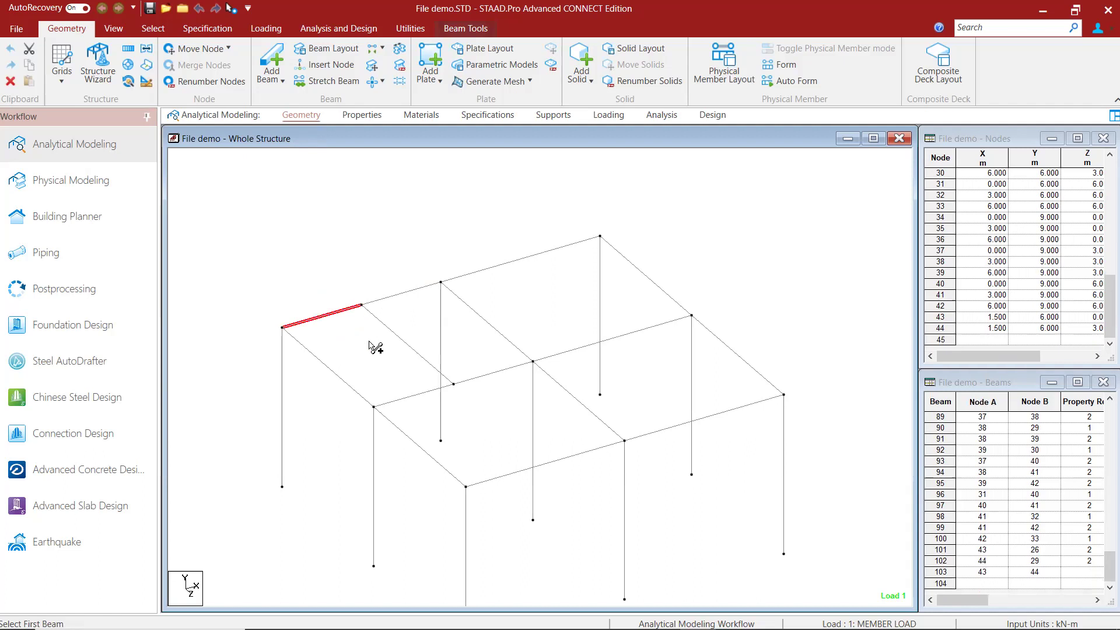
{"action": "key", "text": "Escape"}
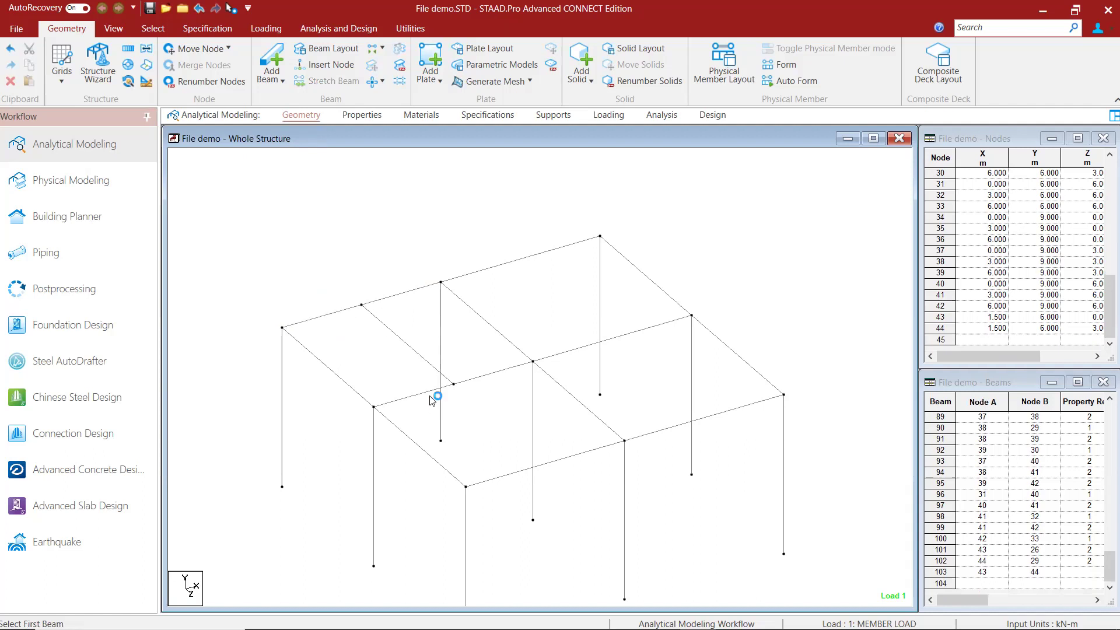
{"action": "left_click", "coordinate": [410, 28]}
{"action": "left_click", "coordinate": [58, 83]}
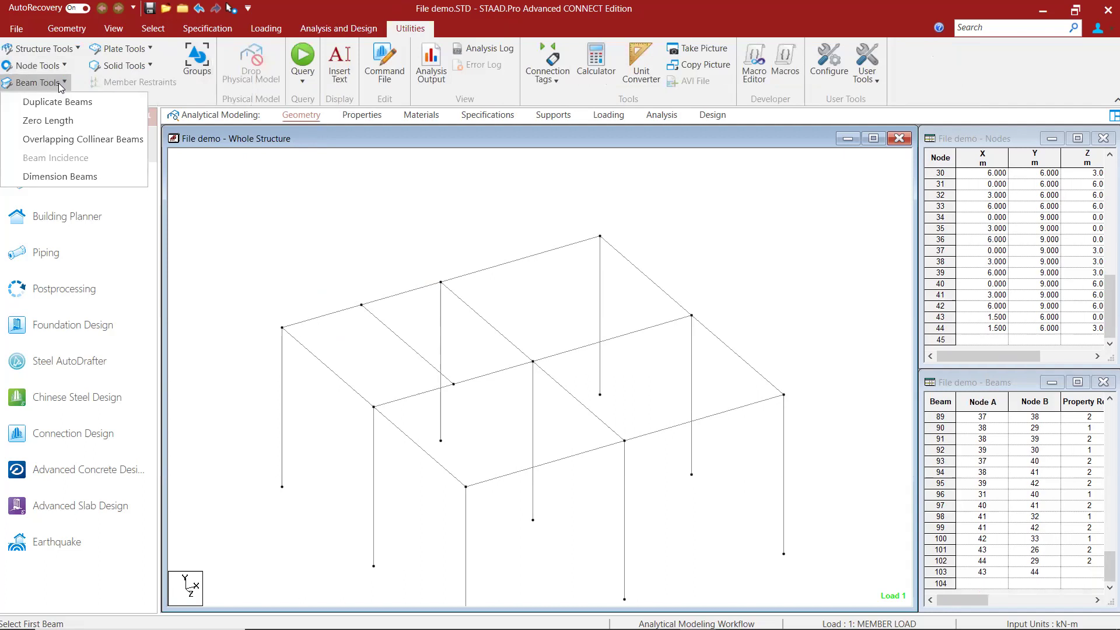
{"action": "left_click", "coordinate": [64, 176]}
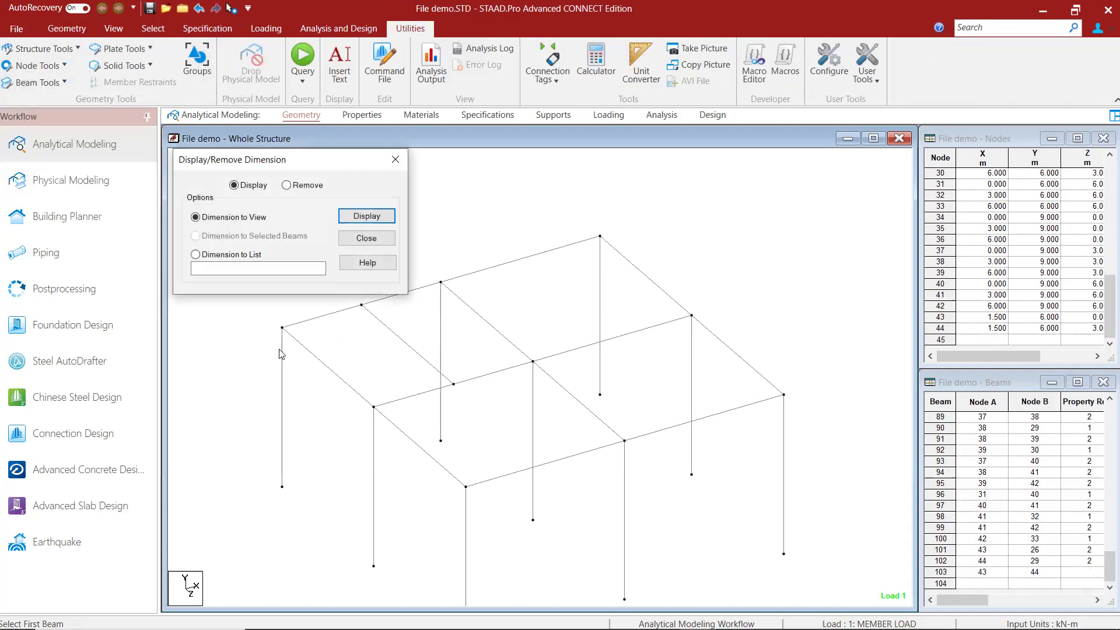
{"action": "left_click", "coordinate": [395, 160]}
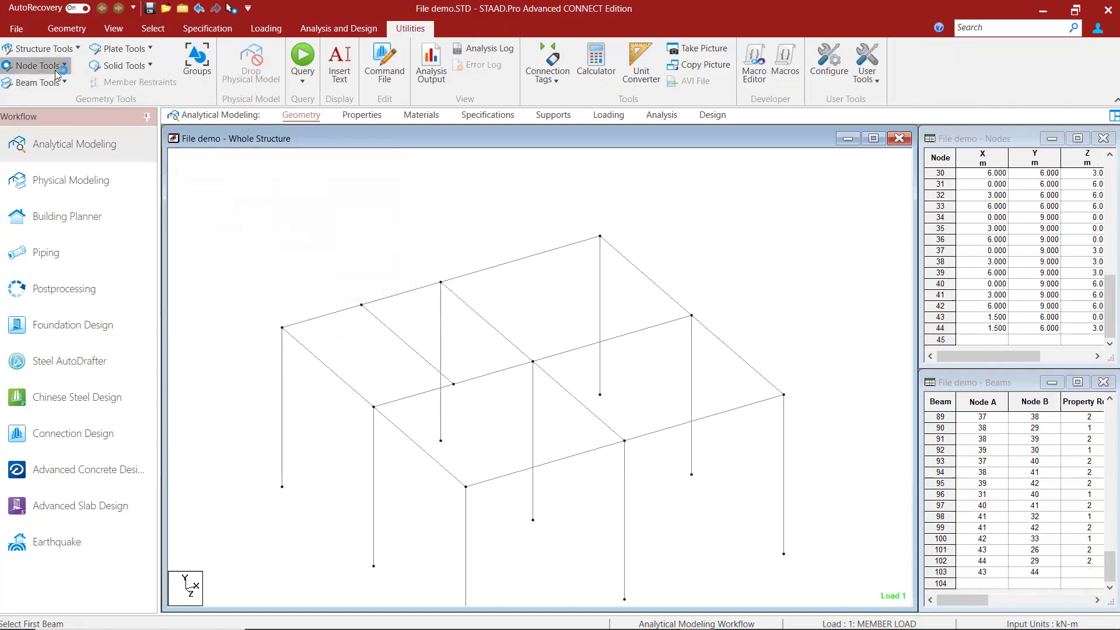
Step: Measure the distance between the first rear bay's two column-top nodes and check the geometry details of its first beam segment
{"action": "left_click", "coordinate": [55, 69]}
{"action": "left_click", "coordinate": [52, 142]}
{"action": "left_click", "coordinate": [282, 328]}
{"action": "left_click", "coordinate": [441, 286]}
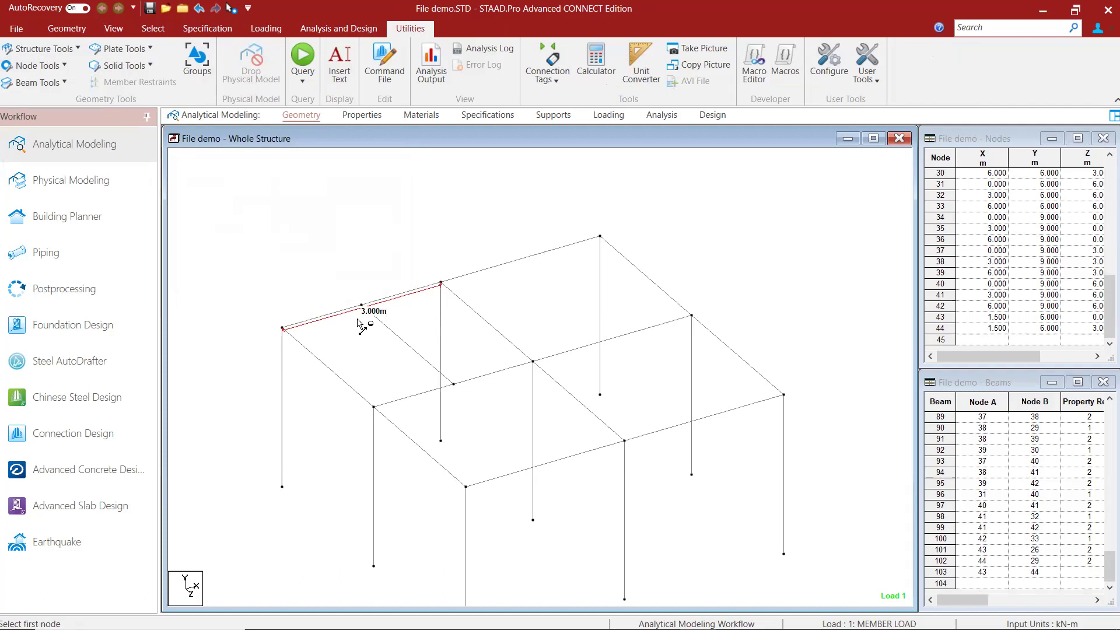
{"action": "double_click", "coordinate": [331, 317]}
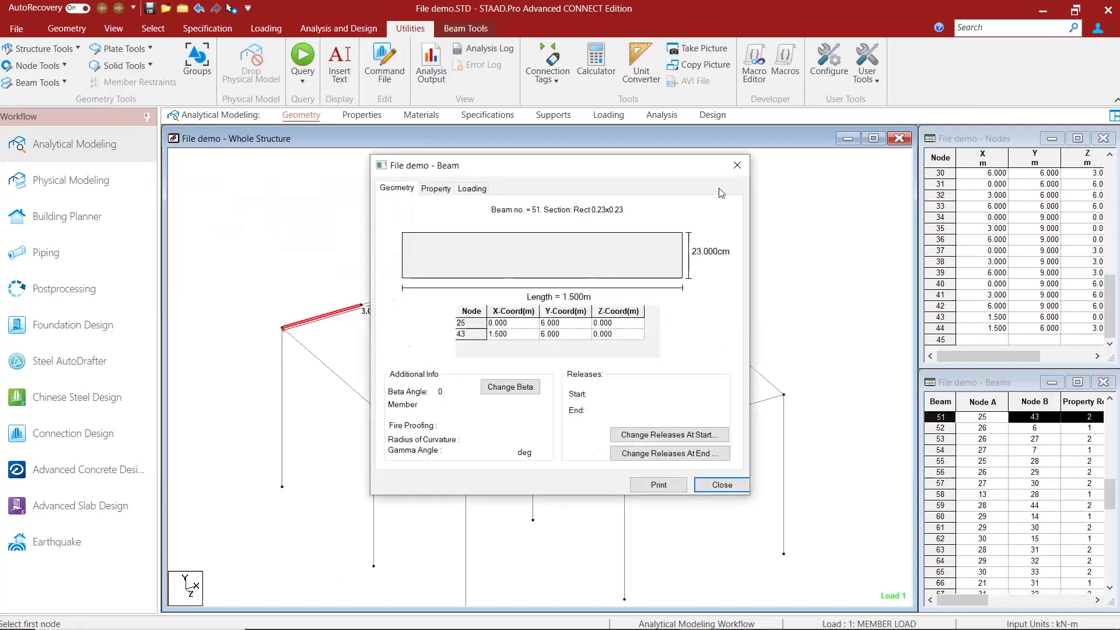
{"action": "left_click", "coordinate": [737, 166]}
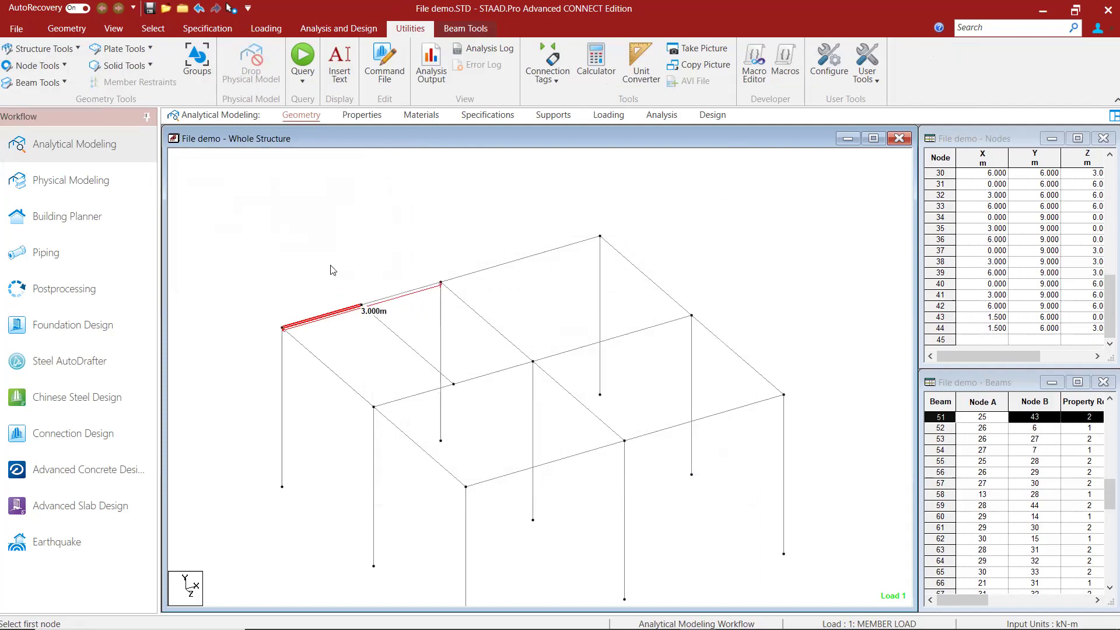
Step: Add a mid-point beam between the second bay's rear edge beam and the parallel middle-row beam
{"action": "left_click", "coordinate": [75, 27]}
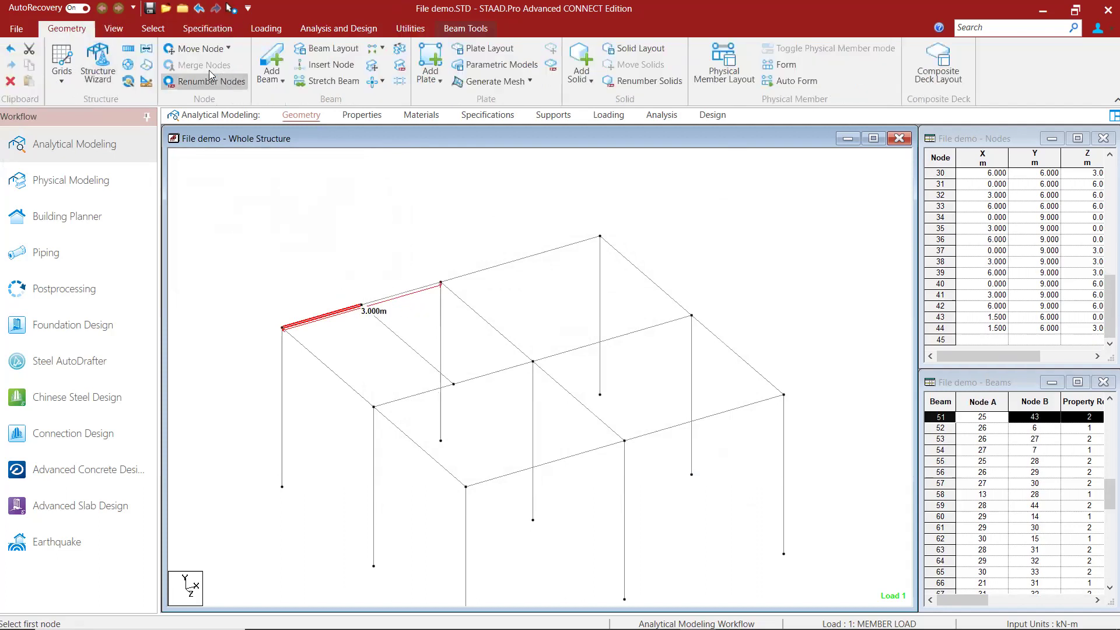
{"action": "middle_click_drag", "start_coordinate": [519, 295], "coordinate": [427, 329]}
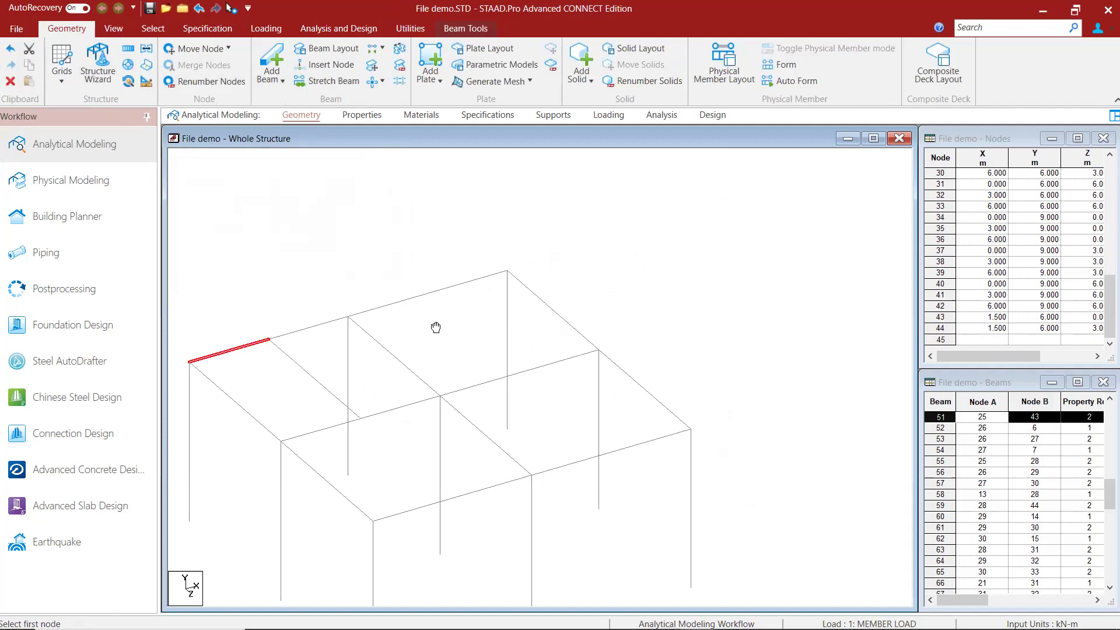
{"action": "left_click", "coordinate": [271, 76]}
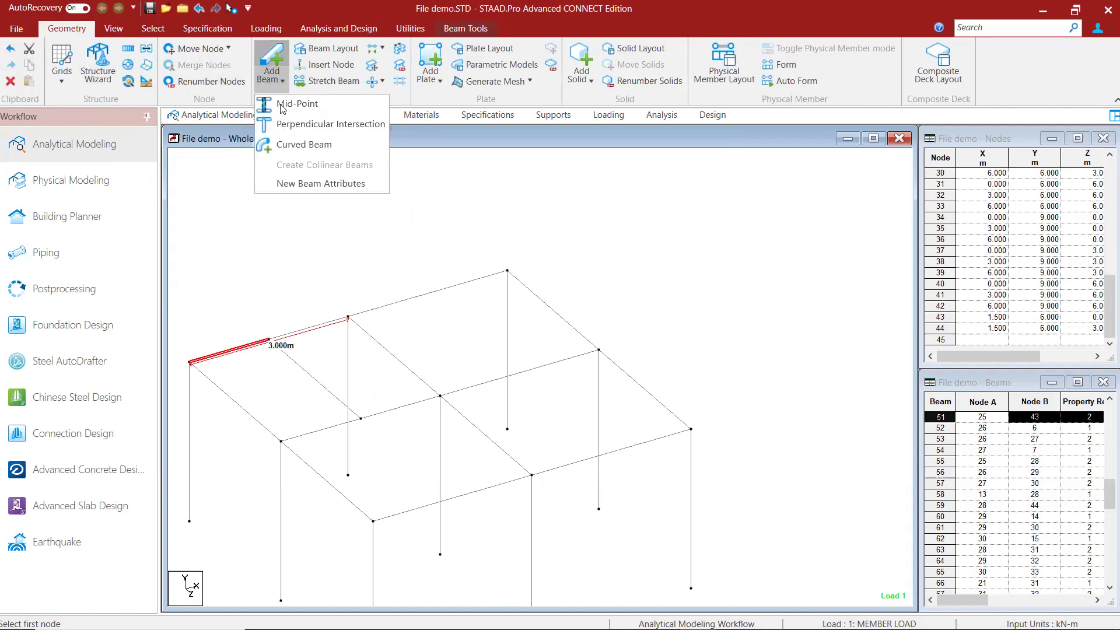
{"action": "left_click", "coordinate": [286, 107]}
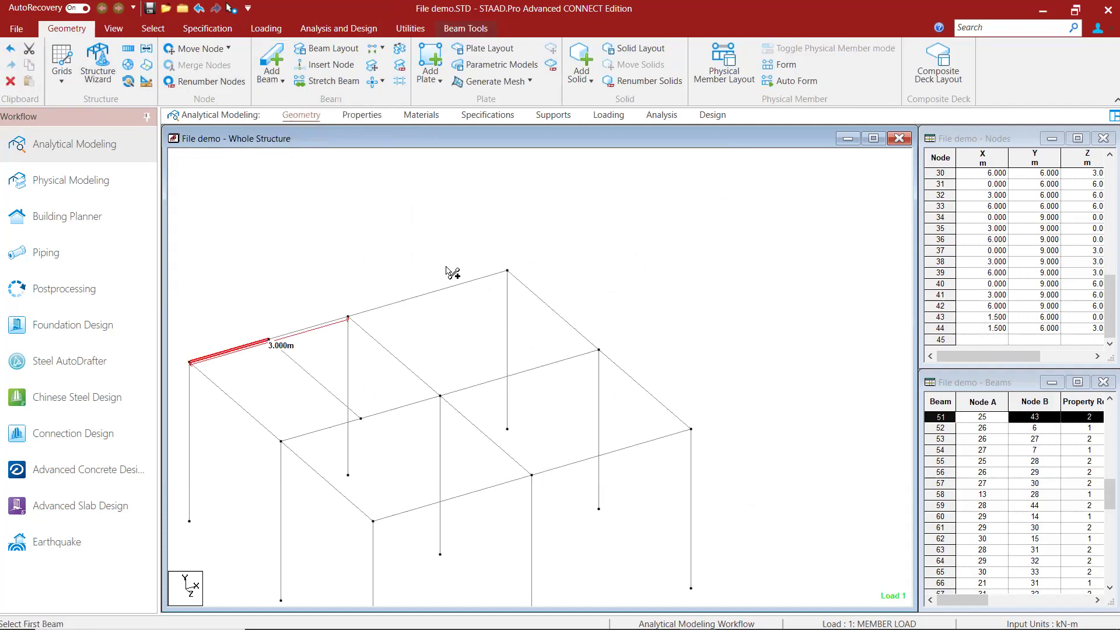
{"action": "left_click", "coordinate": [432, 295]}
{"action": "left_click", "coordinate": [520, 374]}
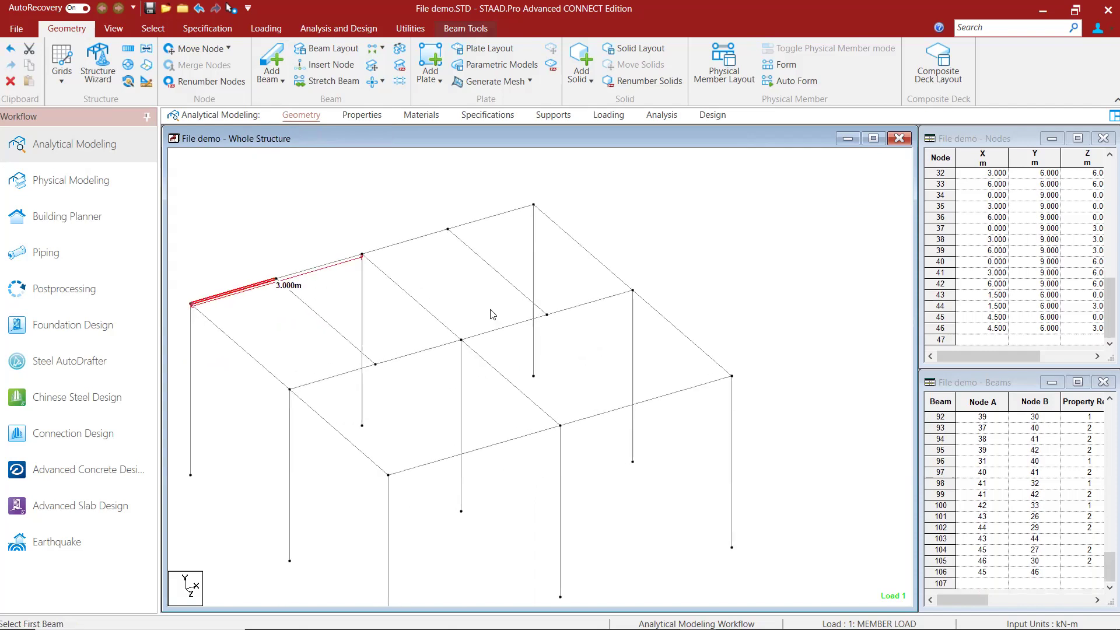
Step: Add a perpendicular-intersection beam from the first secondary beam's node on the middle row to the front edge beam
{"action": "left_click", "coordinate": [284, 80]}
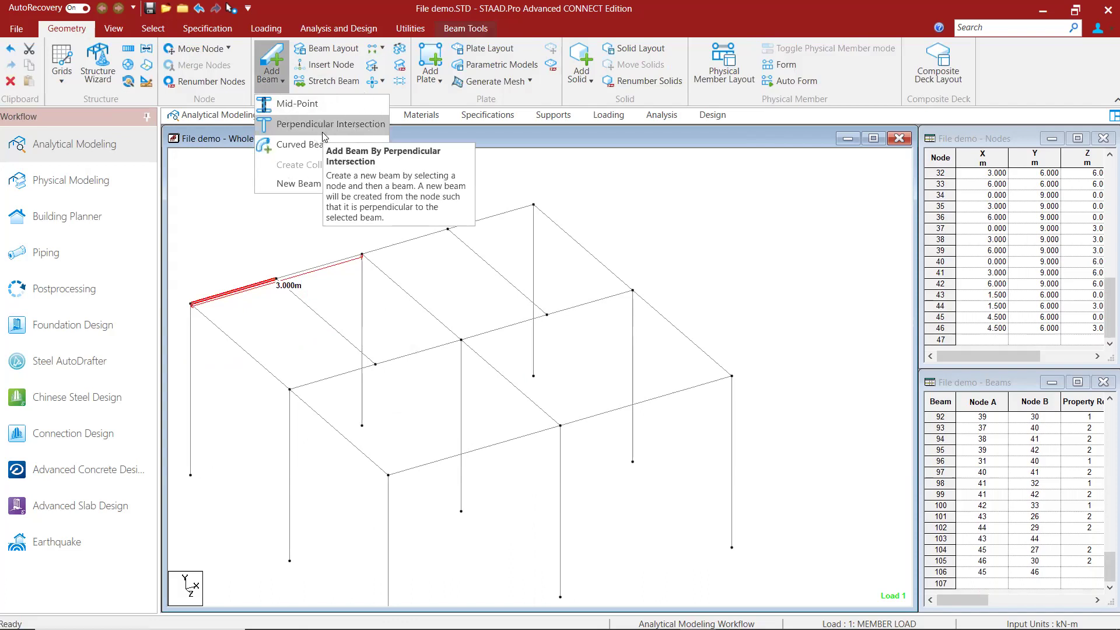
{"action": "left_click", "coordinate": [288, 359]}
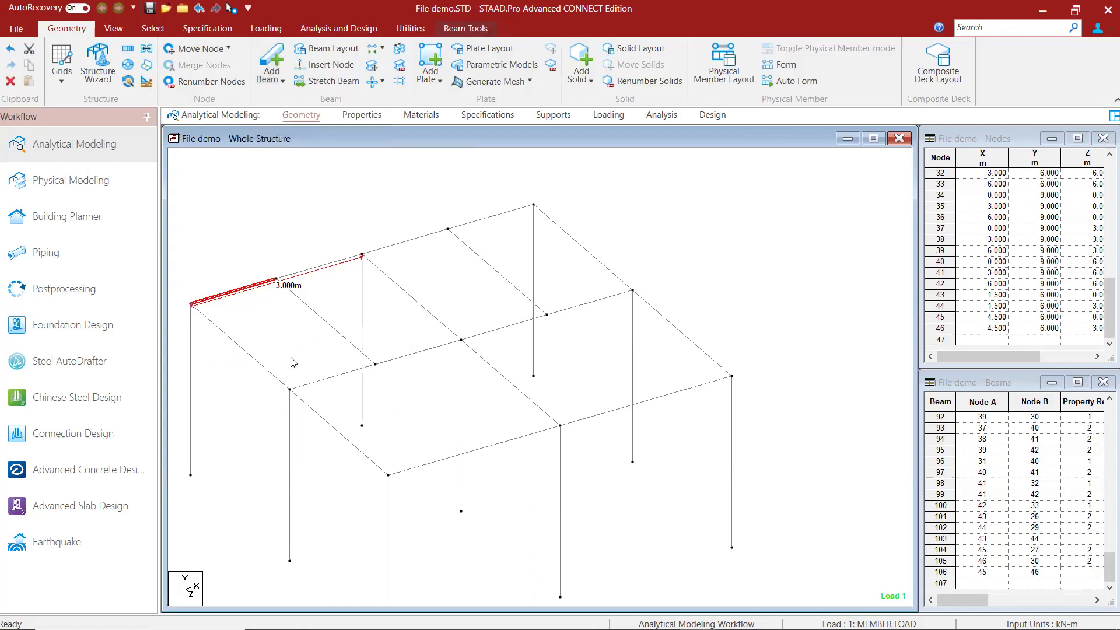
{"action": "left_click", "coordinate": [377, 366]}
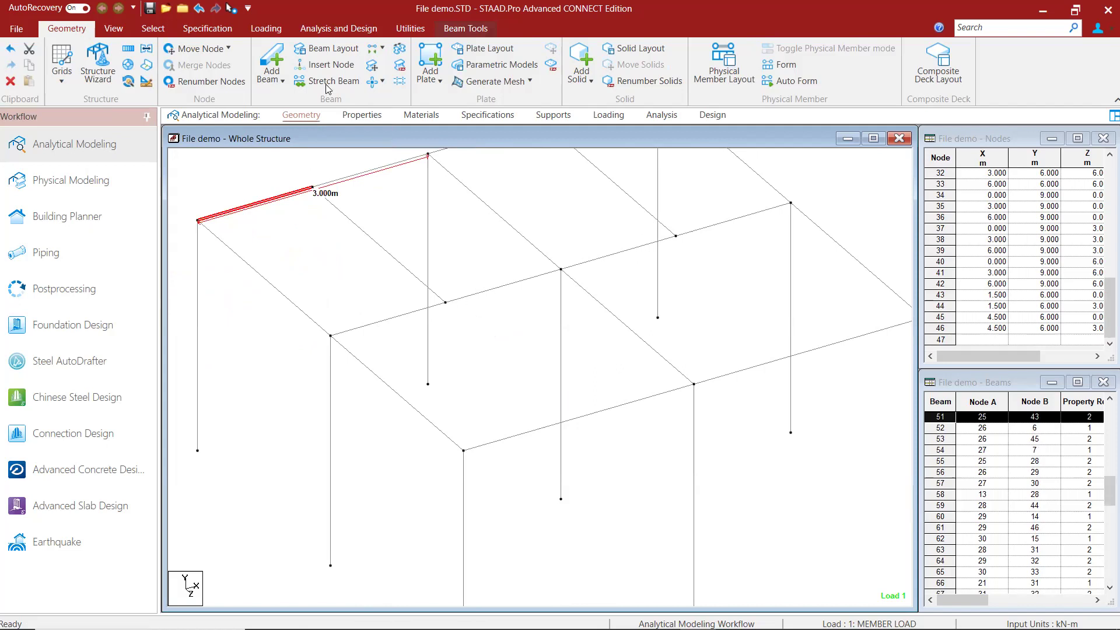
{"action": "left_click", "coordinate": [271, 76]}
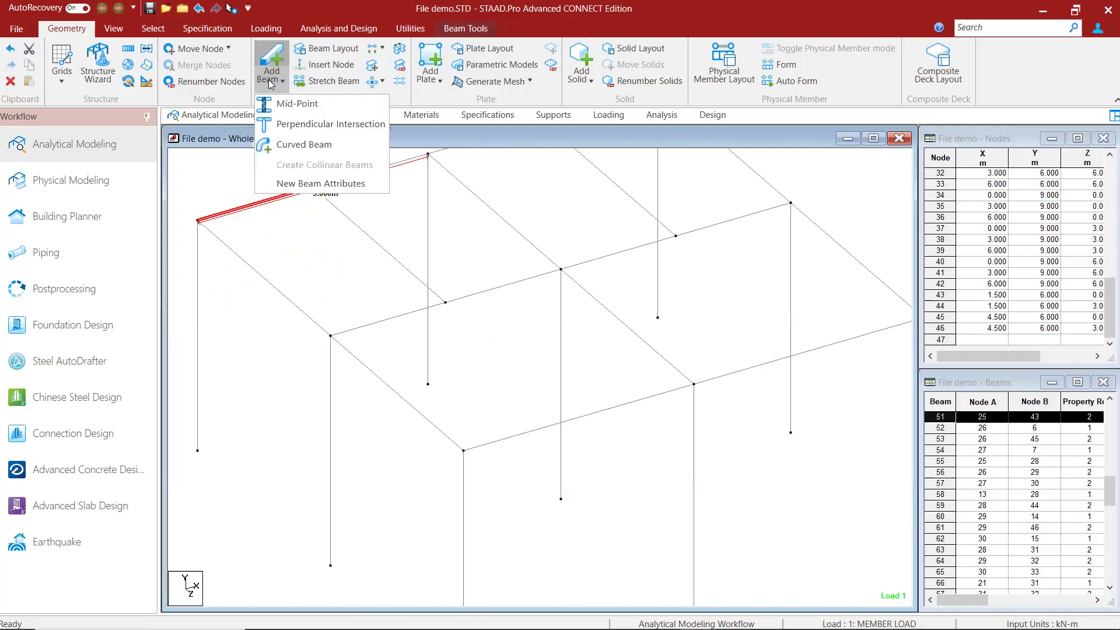
{"action": "left_click", "coordinate": [306, 125]}
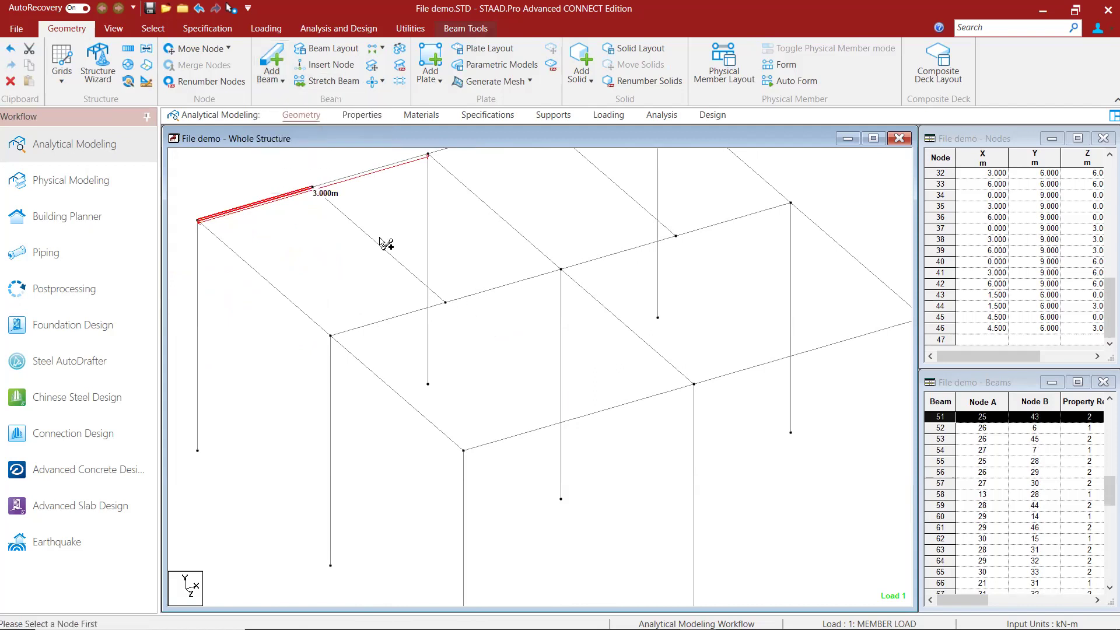
{"action": "left_click", "coordinate": [446, 303]}
{"action": "left_click", "coordinate": [569, 433]}
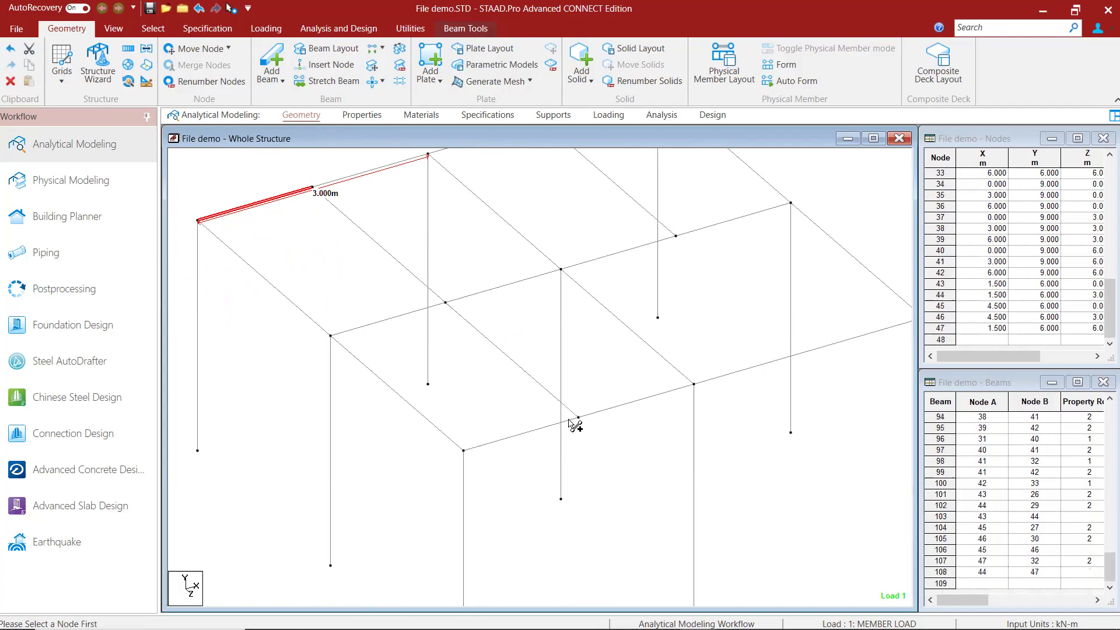
{"action": "middle_click_drag", "start_coordinate": [594, 385], "coordinate": [477, 382]}
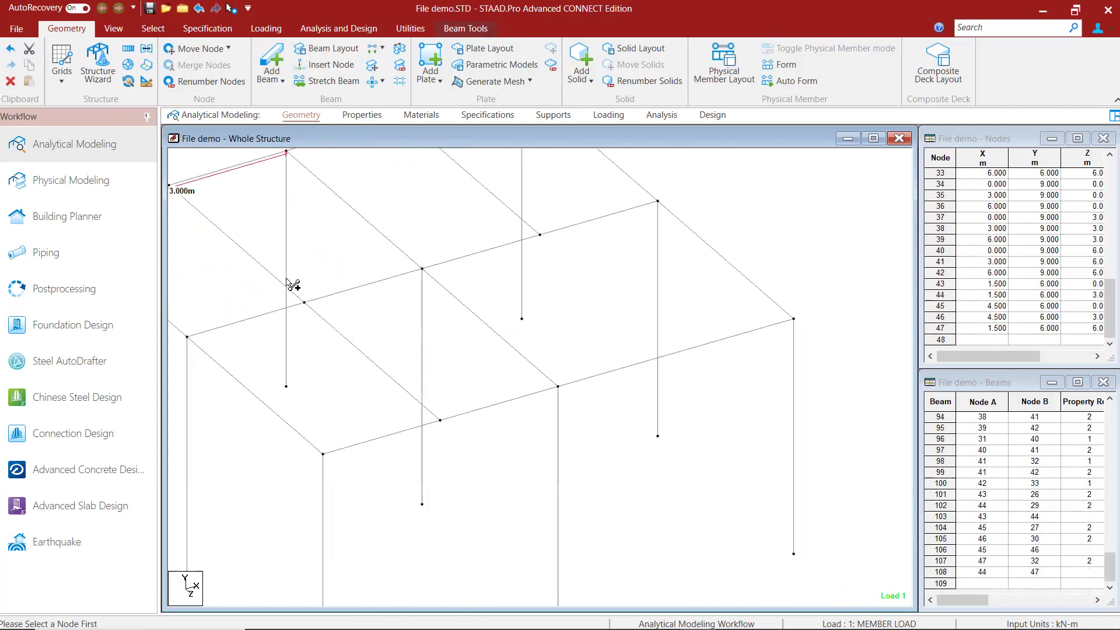
{"action": "middle_click_drag", "start_coordinate": [587, 350], "coordinate": [543, 450]}
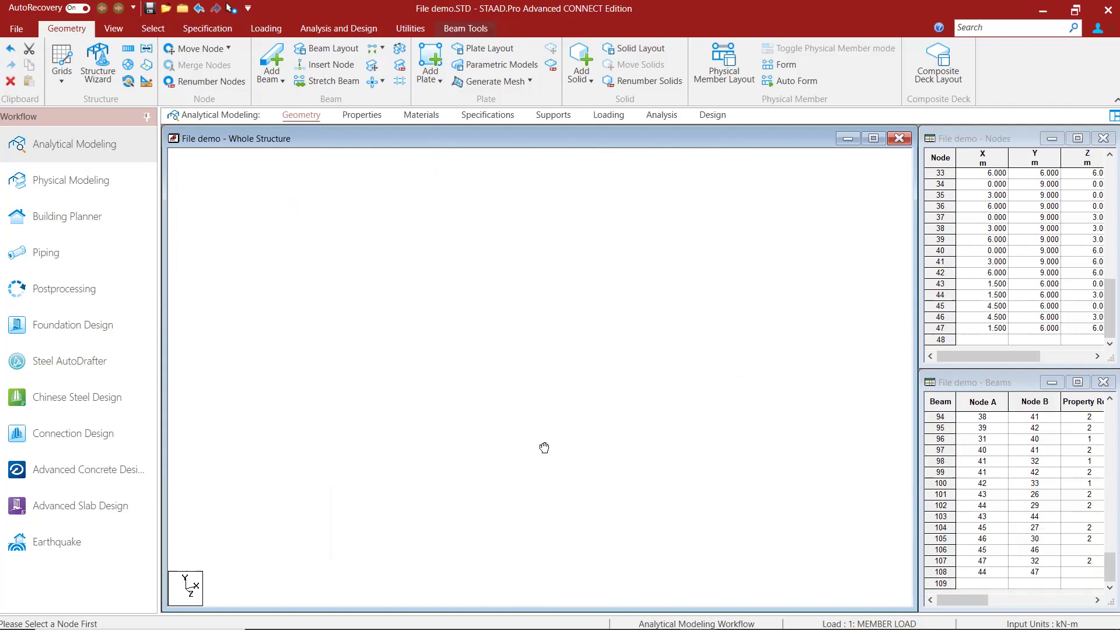
Step: Add a mid-point beam in the first front bay between the side edge beam and the parallel interior main beam
{"action": "middle_click_drag", "start_coordinate": [472, 372], "coordinate": [605, 350]}
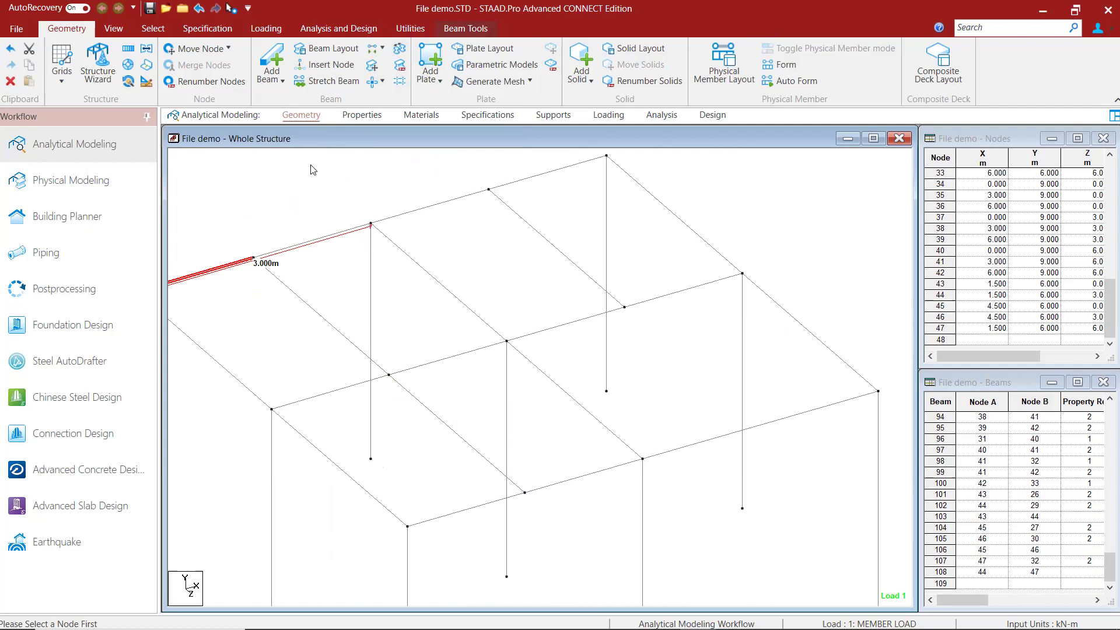
{"action": "left_click", "coordinate": [284, 77]}
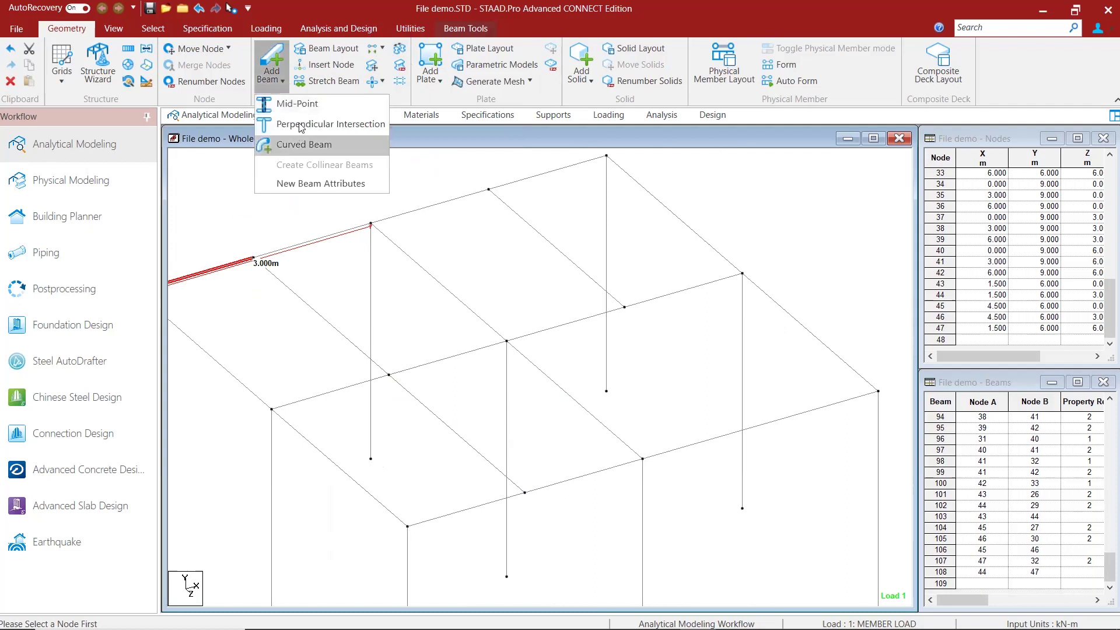
{"action": "left_click", "coordinate": [297, 103]}
{"action": "left_click", "coordinate": [348, 476]}
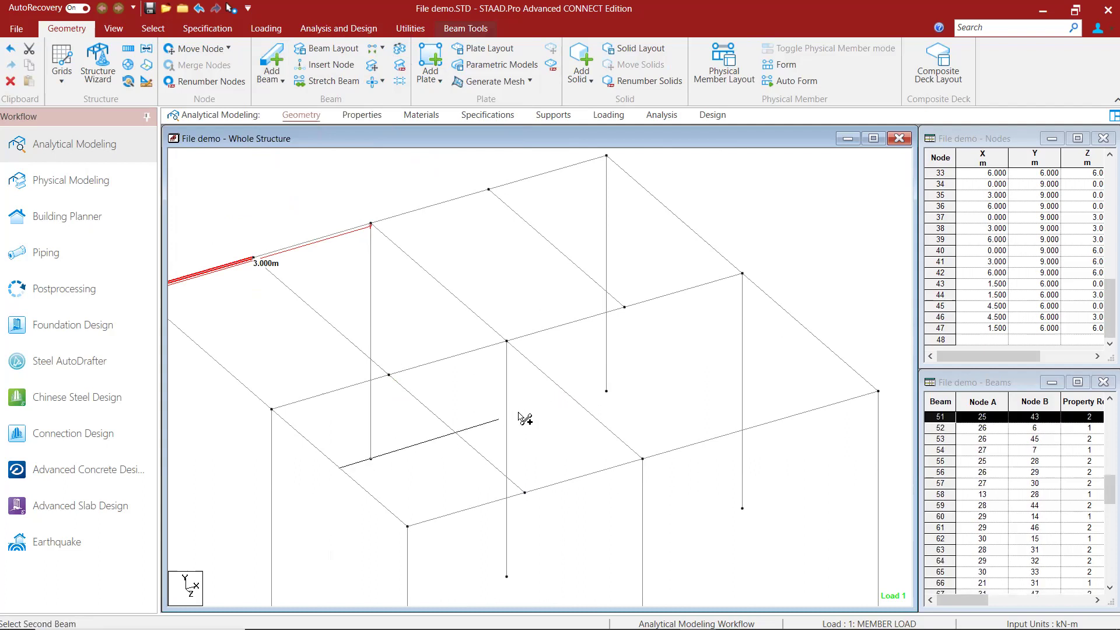
{"action": "left_click", "coordinate": [577, 400]}
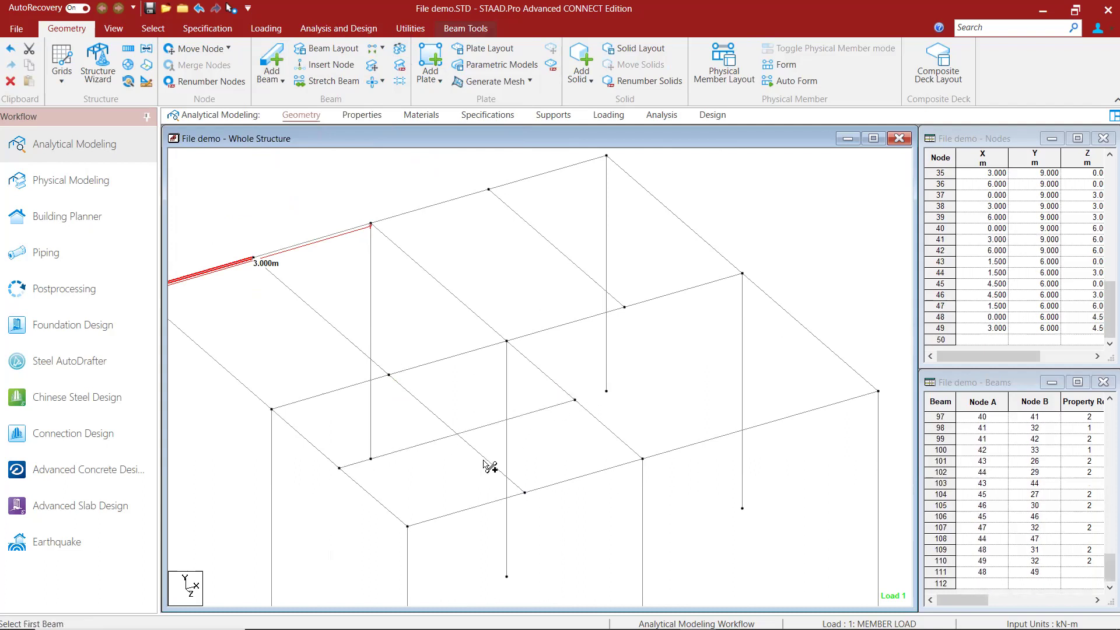
Step: Highlight the intersecting beams in the structure using a tolerance of 0.001 m
{"action": "scroll", "coordinate": [467, 458], "scroll_direction": "up", "scroll_amount": 2}
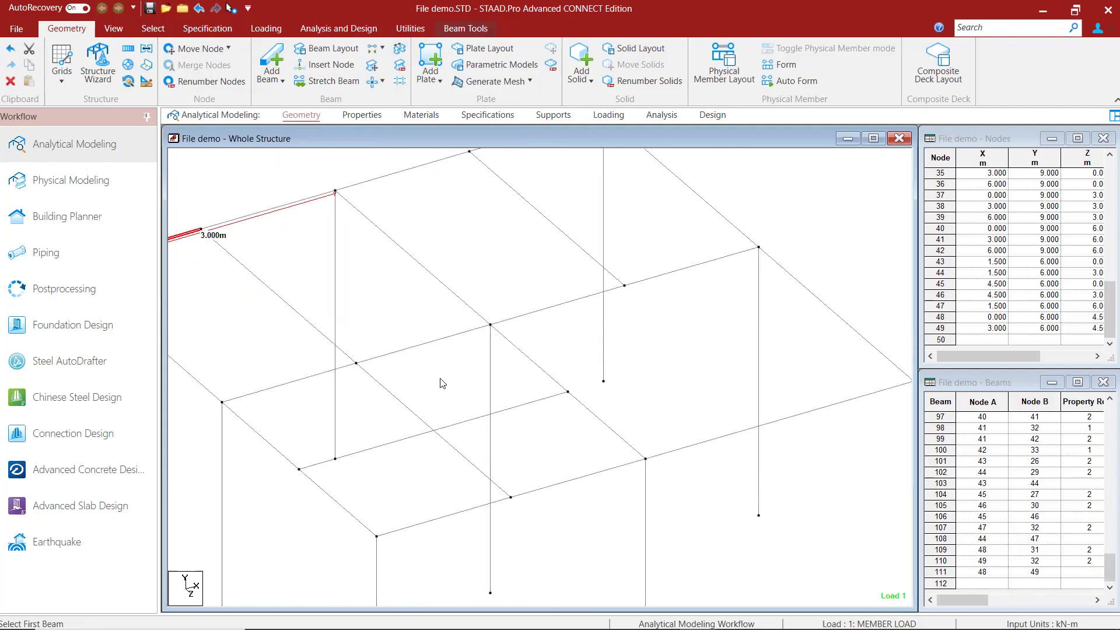
{"action": "left_click", "coordinate": [382, 81]}
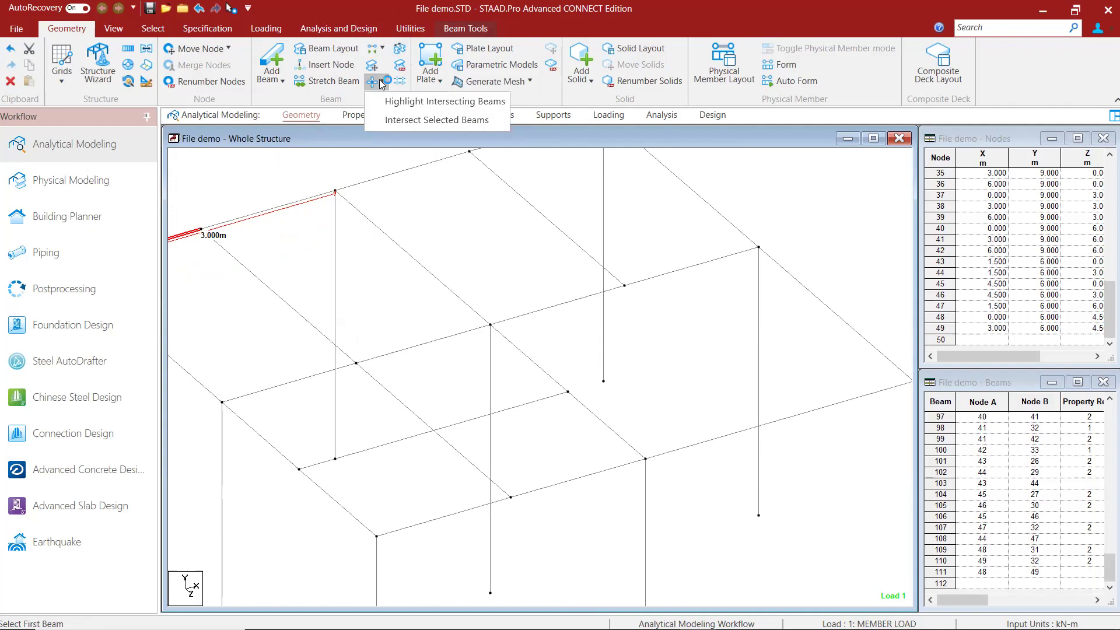
{"action": "left_click", "coordinate": [406, 101]}
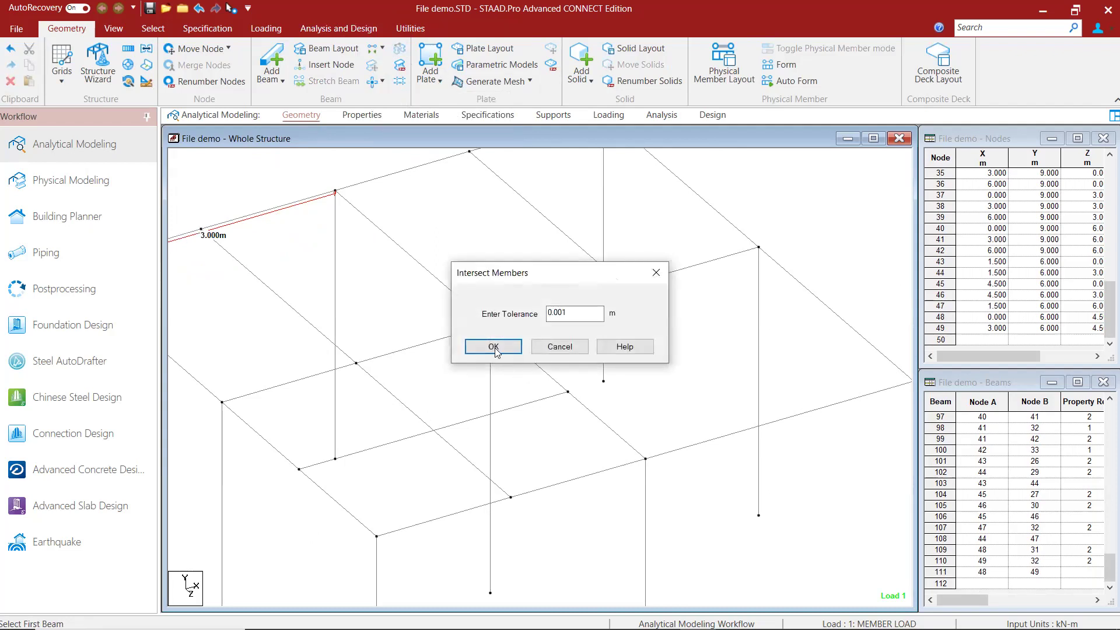
{"action": "left_click", "coordinate": [494, 348]}
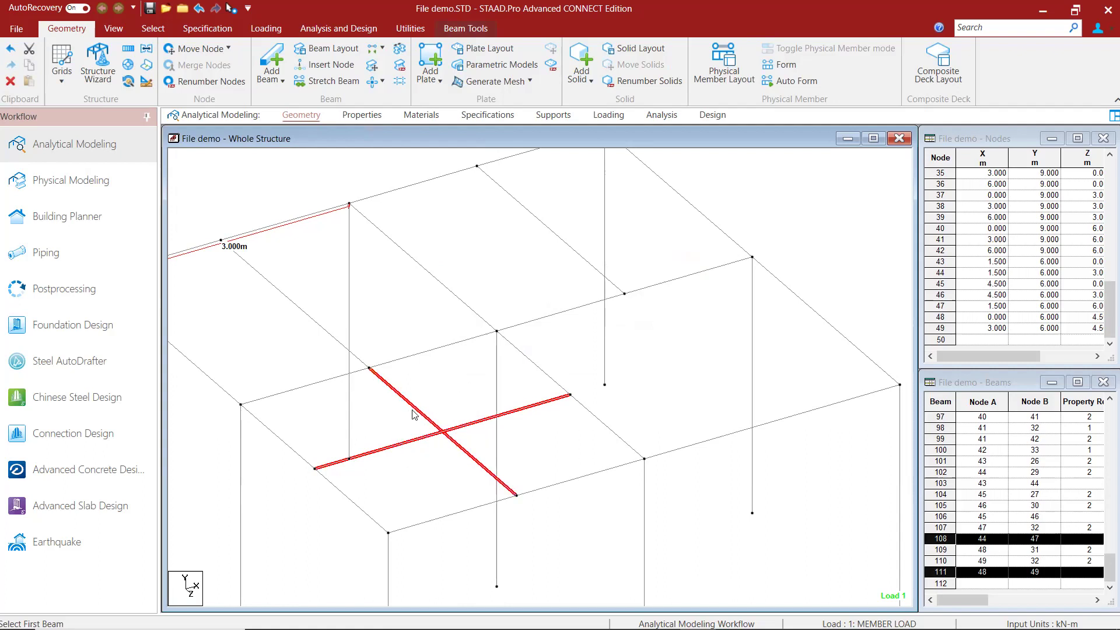
Step: Intersect the two highlighted crossing secondary beams with a tolerance of 0.001 m
{"action": "left_click", "coordinate": [375, 86]}
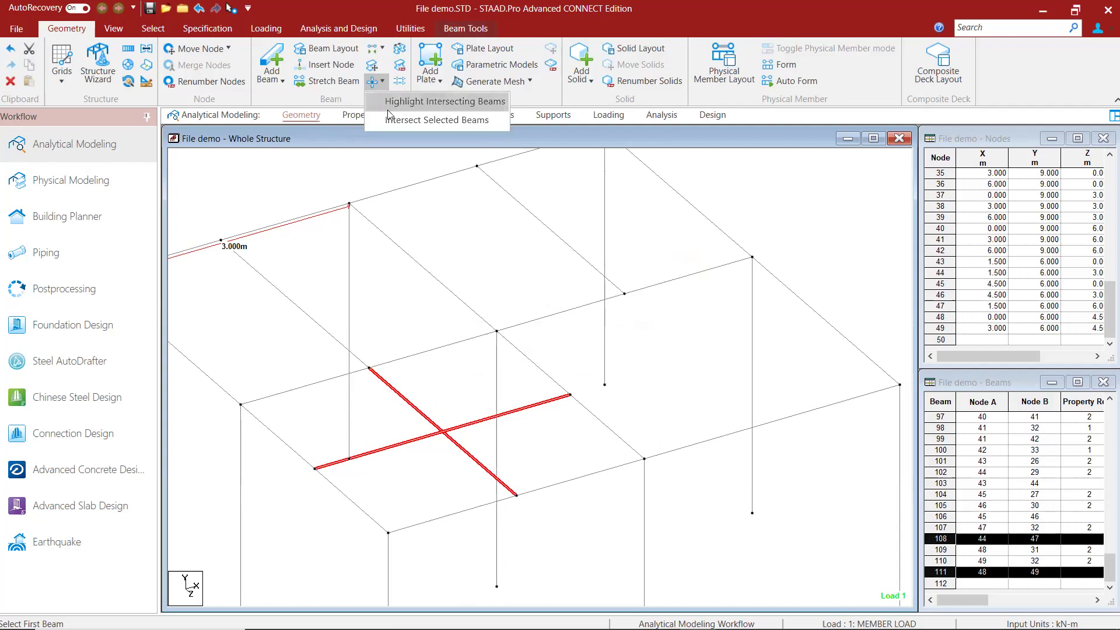
{"action": "left_click", "coordinate": [402, 120]}
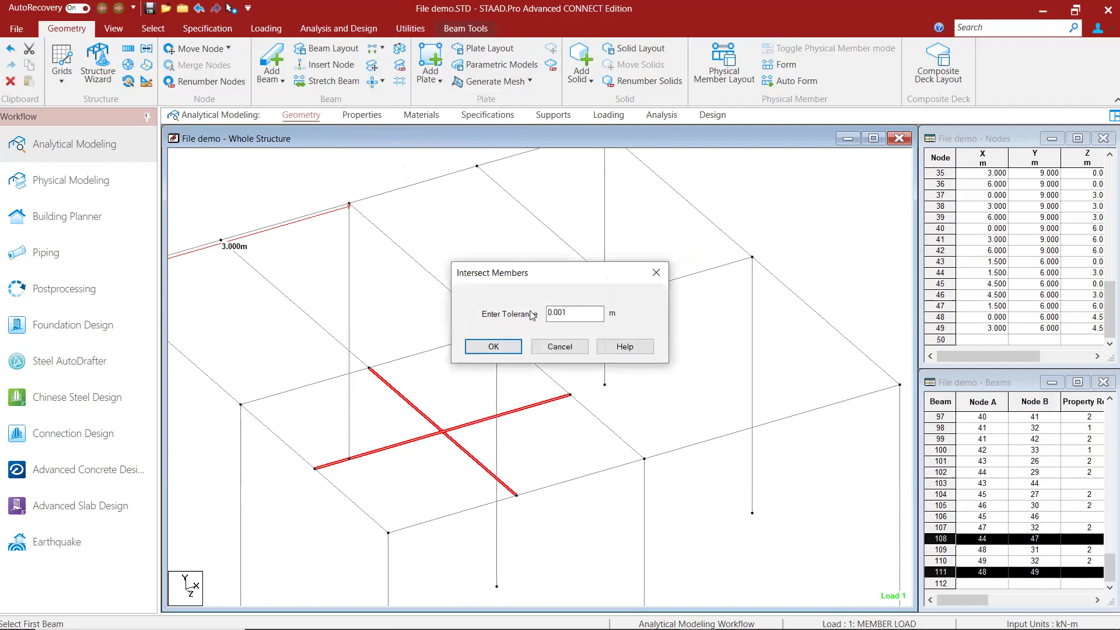
{"action": "left_click", "coordinate": [509, 345]}
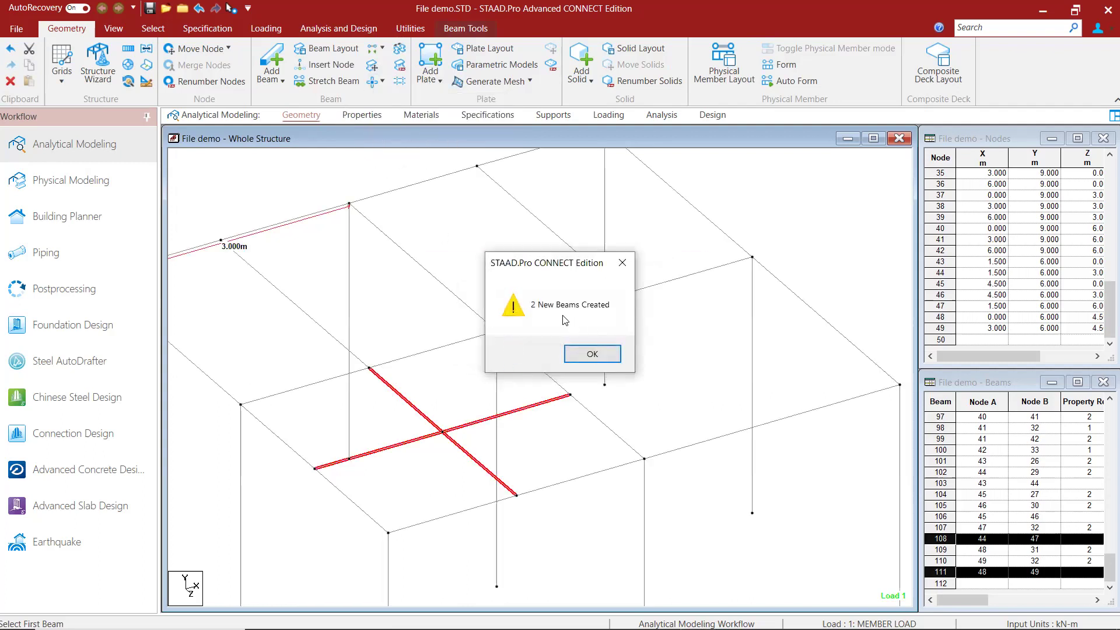
{"action": "left_click", "coordinate": [591, 354]}
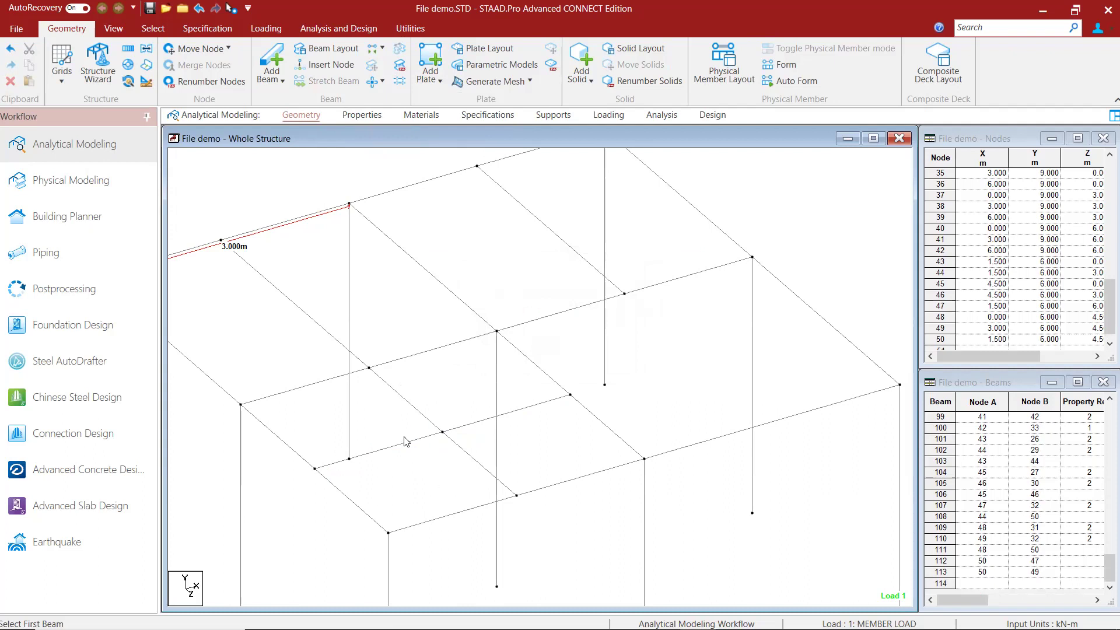
Step: Merge beams 108 and 112, the two collinear halves between the middle row and the front edge, accepting the loss of crossing connectivity
{"action": "middle_click_drag", "start_coordinate": [453, 410], "coordinate": [358, 448]}
{"action": "middle_click_drag", "start_coordinate": [648, 368], "coordinate": [594, 407]}
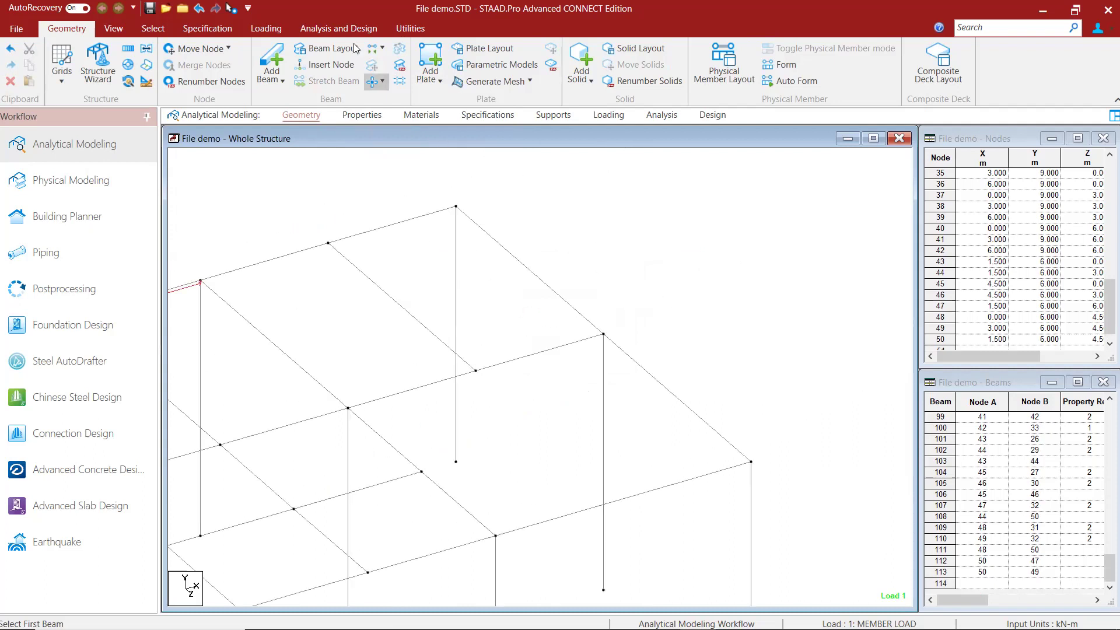
{"action": "middle_click_drag", "start_coordinate": [304, 505], "coordinate": [337, 474]}
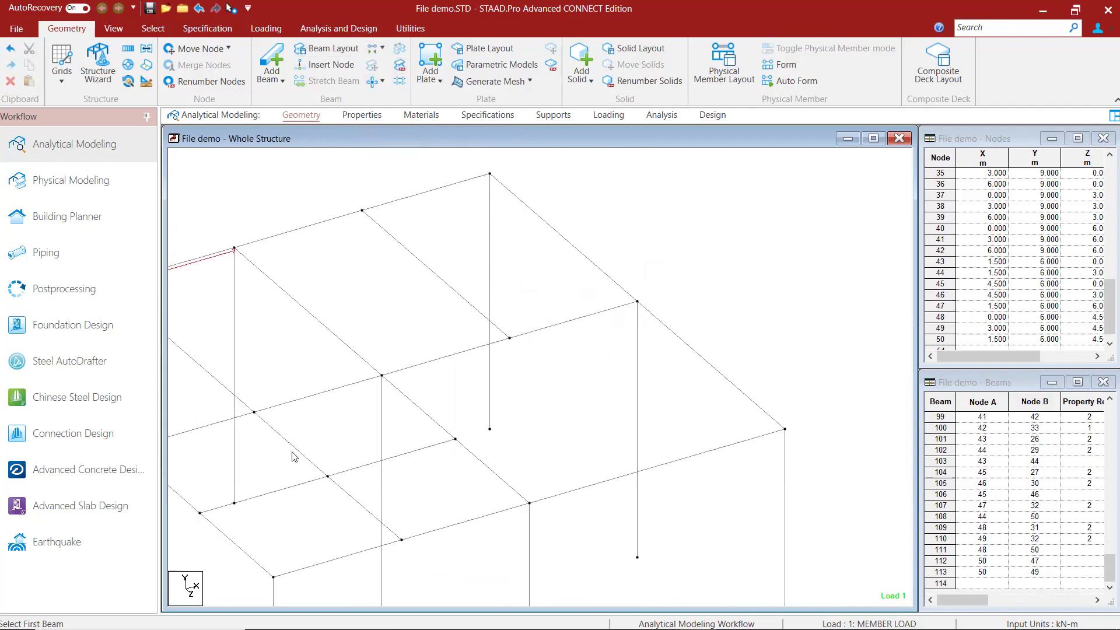
{"action": "left_click", "coordinate": [288, 489]}
{"action": "left_click", "coordinate": [363, 471]}
{"action": "left_click", "coordinate": [298, 451]}
{"action": "left_click", "coordinate": [346, 496]}
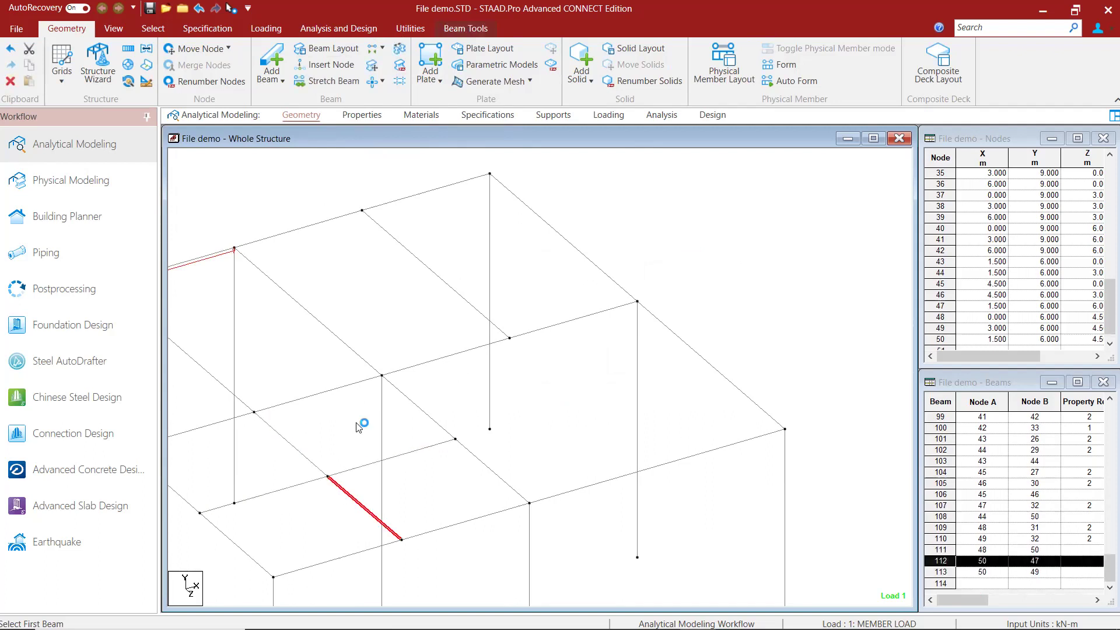
{"action": "left_click", "coordinate": [297, 452], "text": "ctrl"}
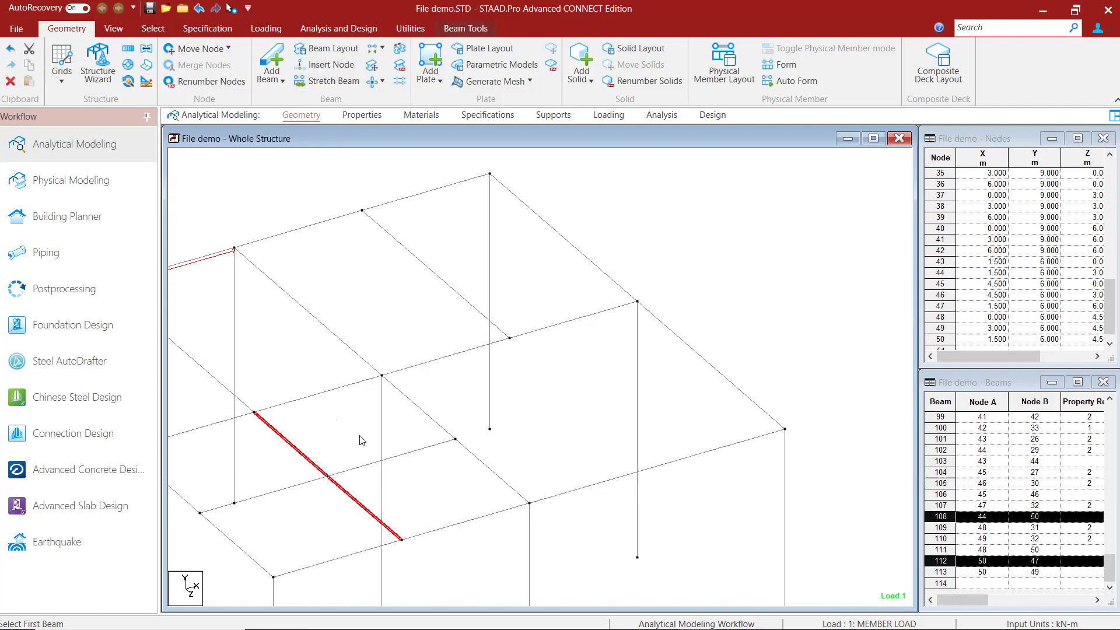
{"action": "left_click", "coordinate": [399, 52]}
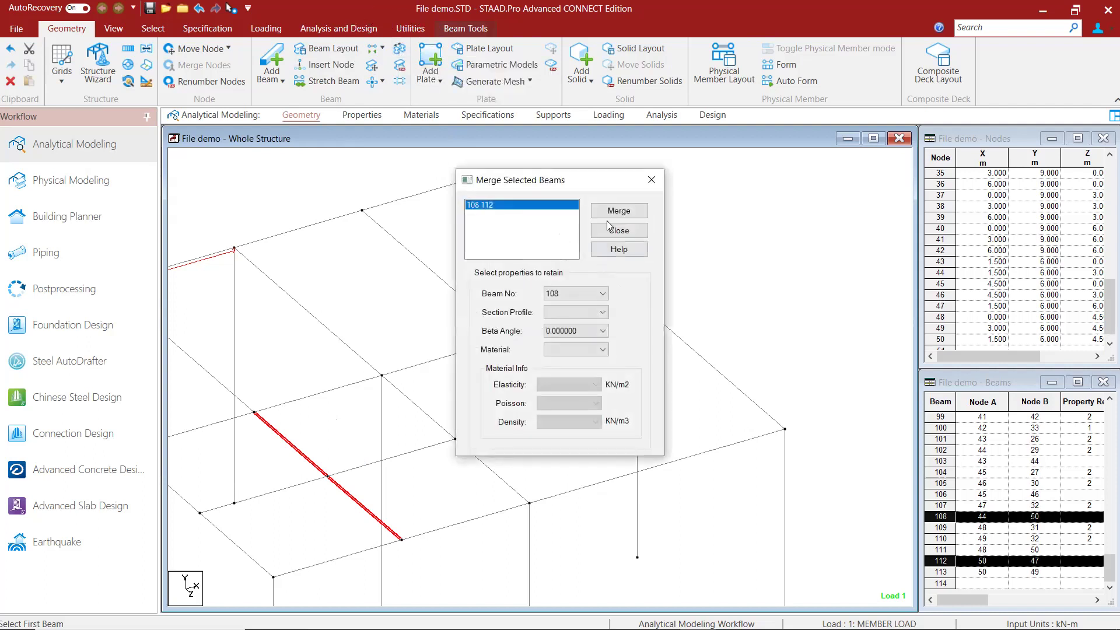
{"action": "left_click", "coordinate": [610, 213]}
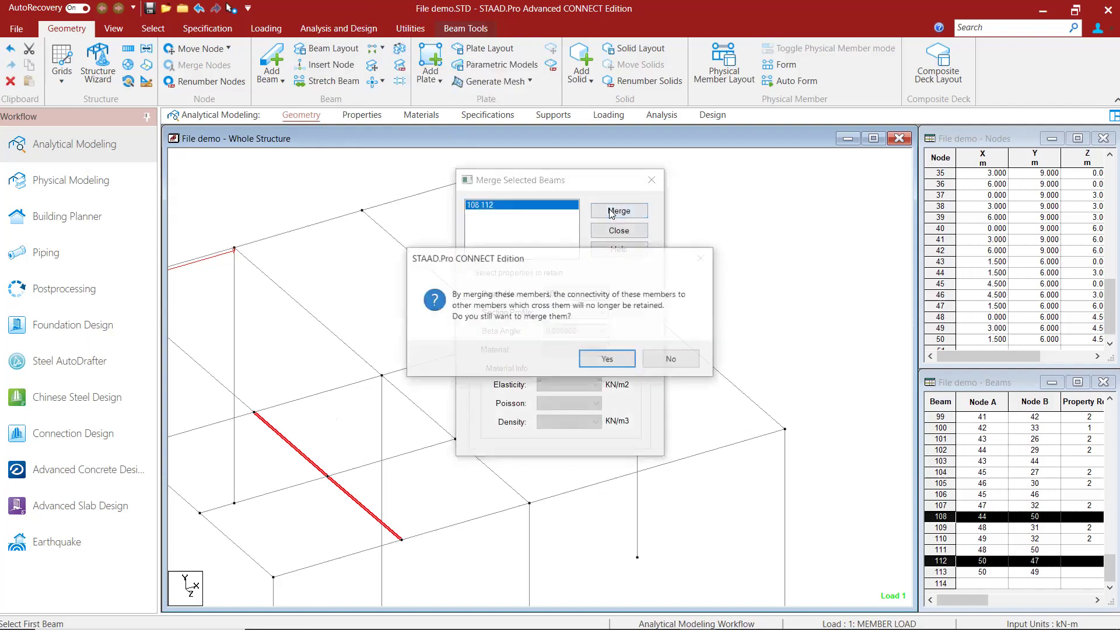
{"action": "left_click", "coordinate": [619, 361]}
{"action": "left_click", "coordinate": [652, 179]}
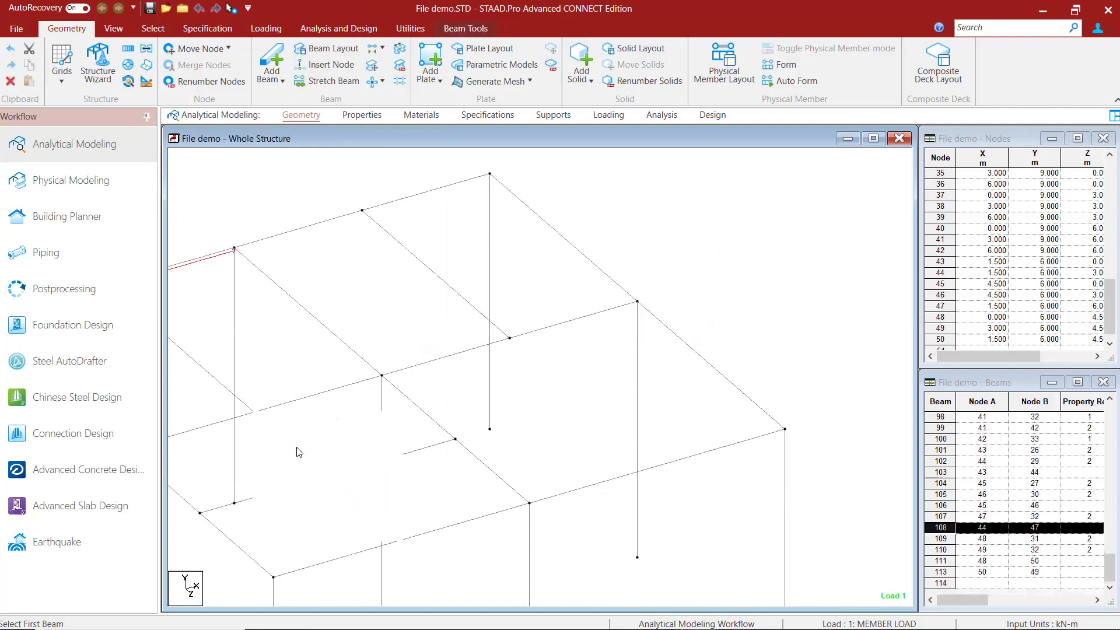
Step: Merge beams 111 and 113, the two collinear halves of the other crossing secondary beam in the first front bay
{"action": "scroll", "coordinate": [329, 492], "scroll_direction": "up", "scroll_amount": 1}
{"action": "left_click", "coordinate": [278, 483]}
{"action": "left_click", "coordinate": [332, 470]}
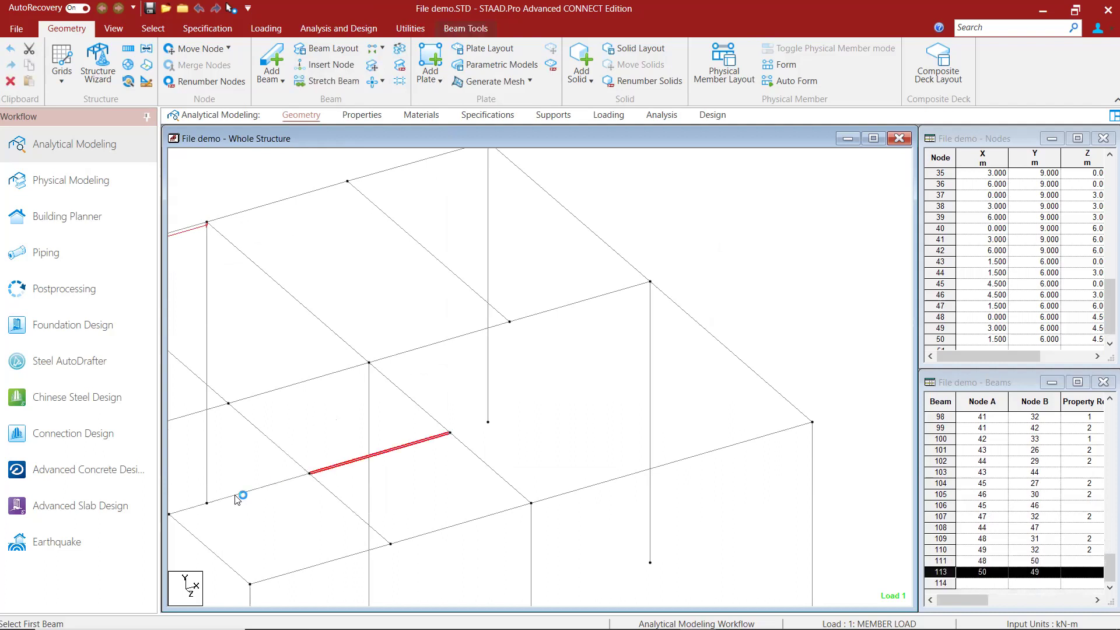
{"action": "left_click_drag", "start_coordinate": [236, 504], "coordinate": [271, 489]}
{"action": "left_click_drag", "start_coordinate": [365, 451], "coordinate": [367, 450]}
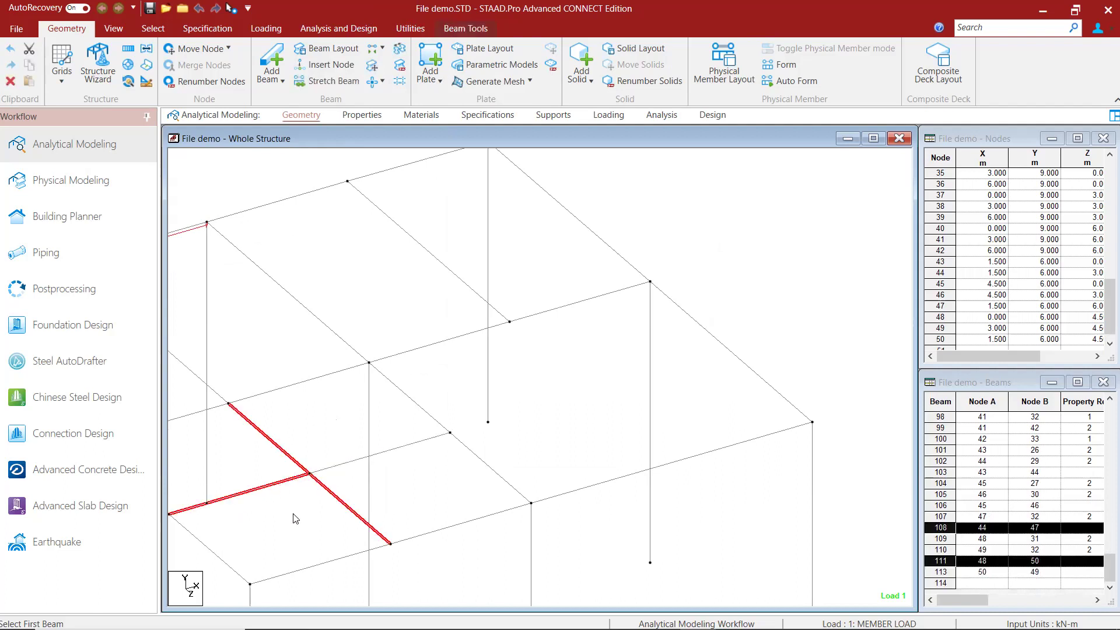
{"action": "left_click", "coordinate": [292, 513]}
{"action": "left_click", "coordinate": [263, 487]}
{"action": "left_click", "coordinate": [330, 468], "text": "ctrl"}
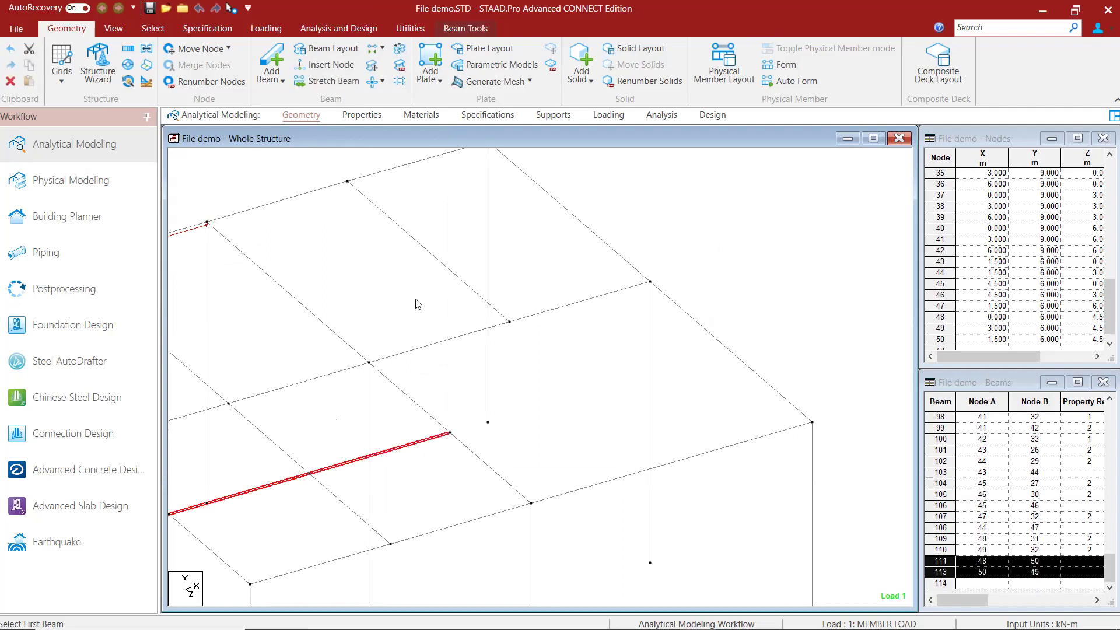
{"action": "left_click", "coordinate": [398, 49]}
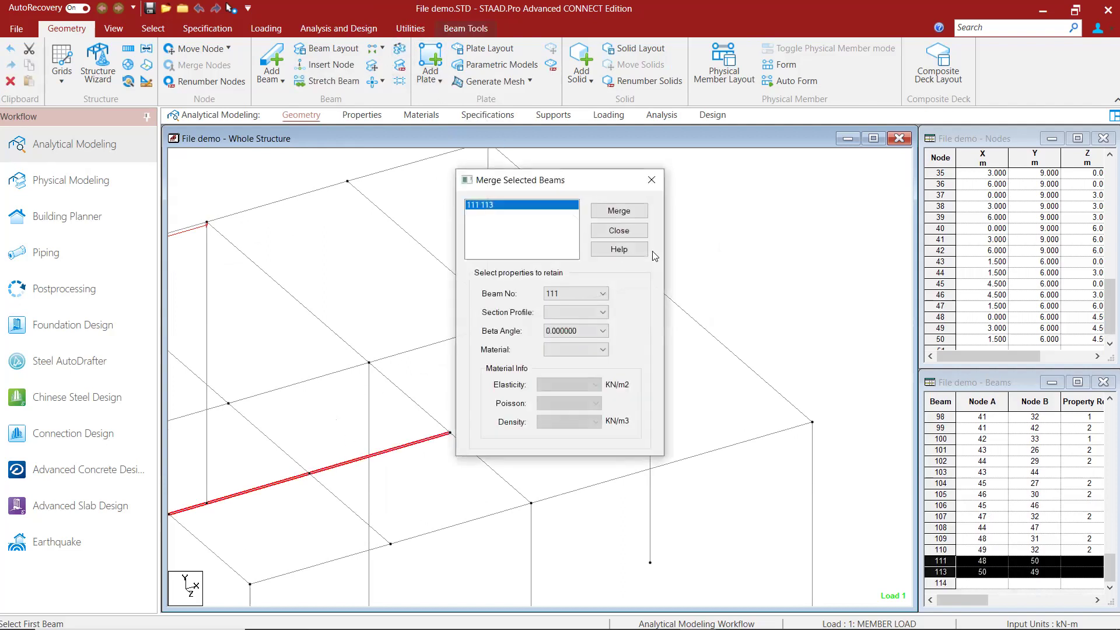
{"action": "left_click", "coordinate": [619, 211]}
{"action": "left_click", "coordinate": [652, 179]}
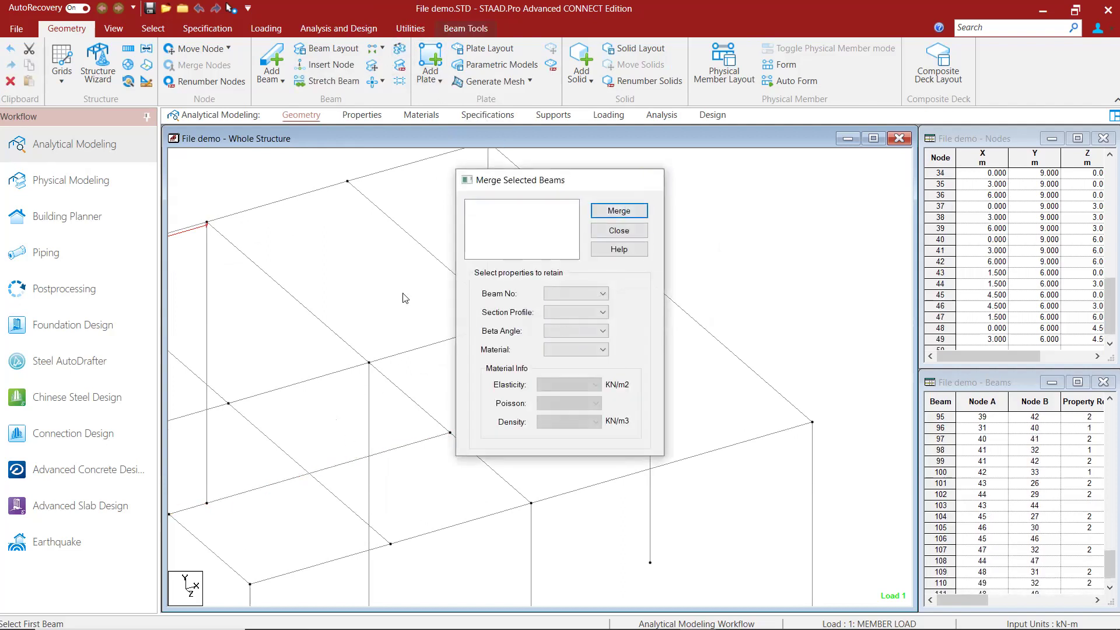
{"action": "middle_click_drag", "start_coordinate": [241, 446], "coordinate": [401, 395]}
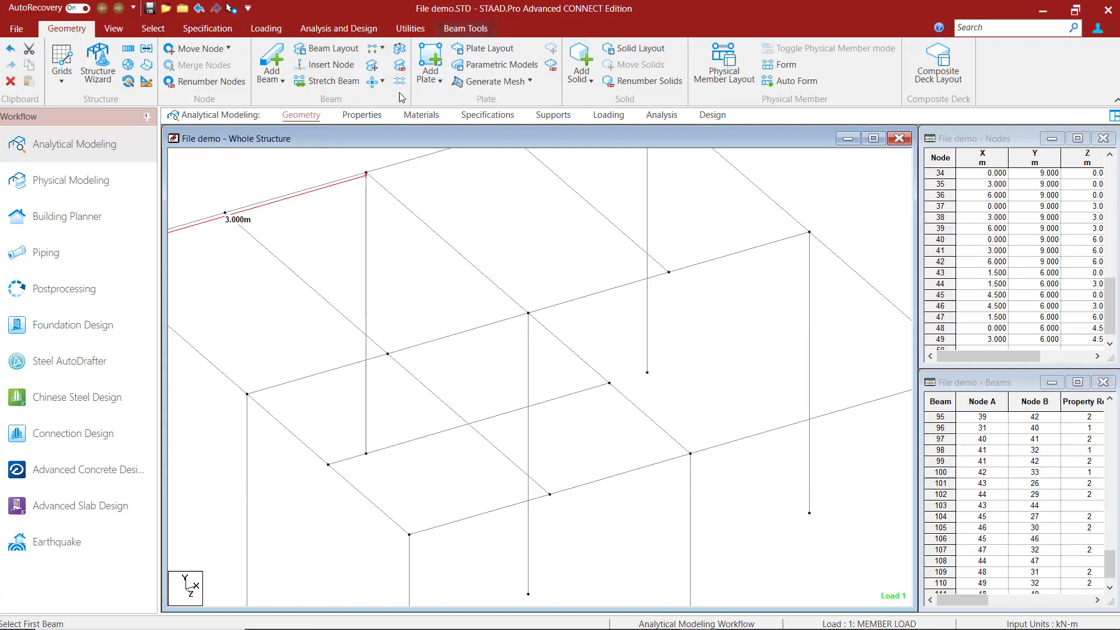
{"action": "left_click", "coordinate": [373, 66]}
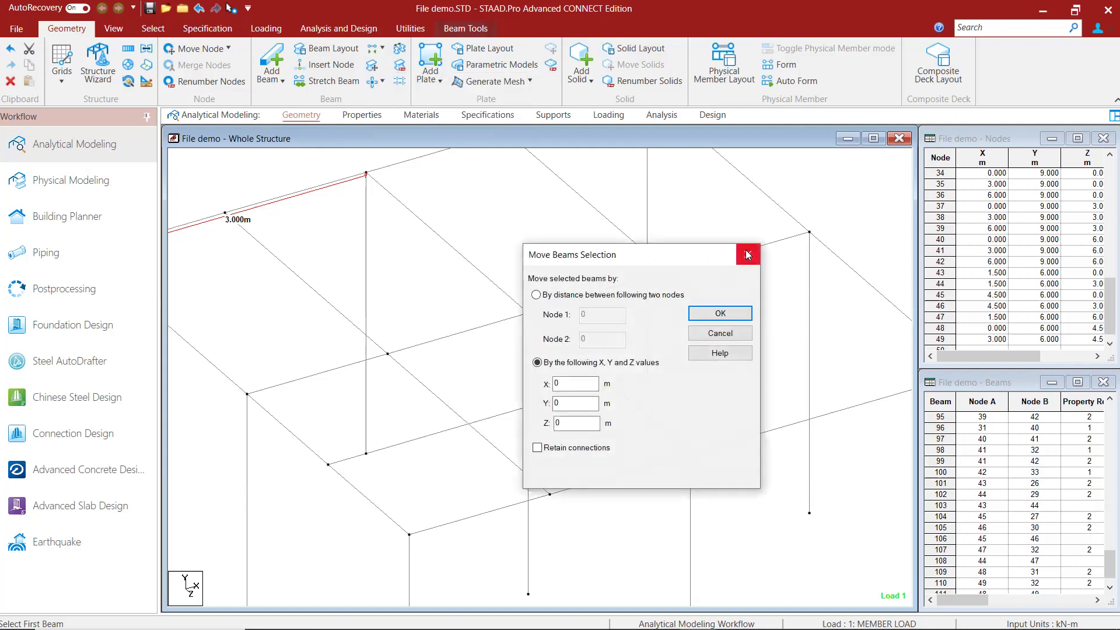
{"action": "left_click", "coordinate": [746, 255]}
Step: Try to move secondary beam 108 in the first front bay by 0,700 m along X
{"action": "left_click", "coordinate": [430, 389]}
{"action": "right_click", "coordinate": [430, 389]}
{"action": "left_click", "coordinate": [417, 376]}
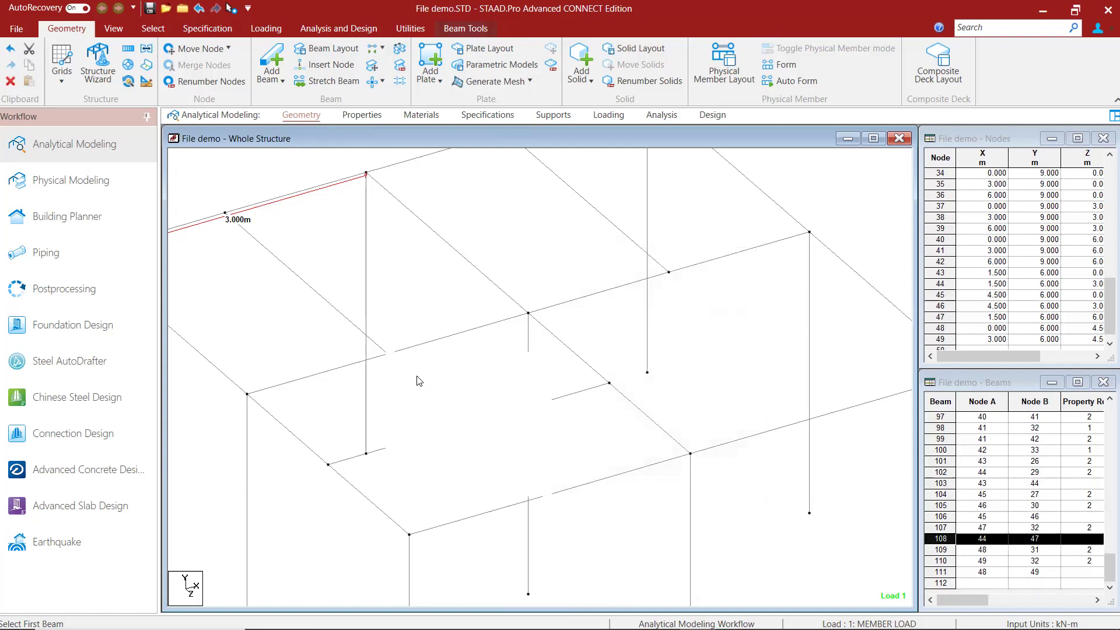
{"action": "left_click", "coordinate": [372, 82]}
{"action": "left_click", "coordinate": [568, 404]}
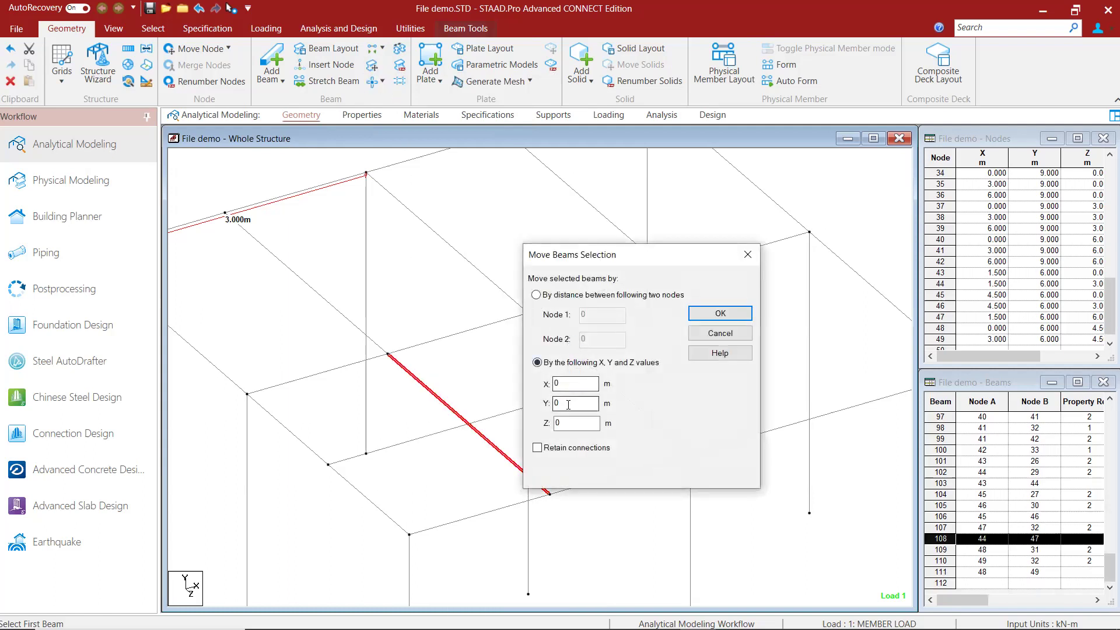
{"action": "double_click", "coordinate": [553, 384]}
{"action": "type", "text": "0,700"}
{"action": "left_click", "coordinate": [727, 314]}
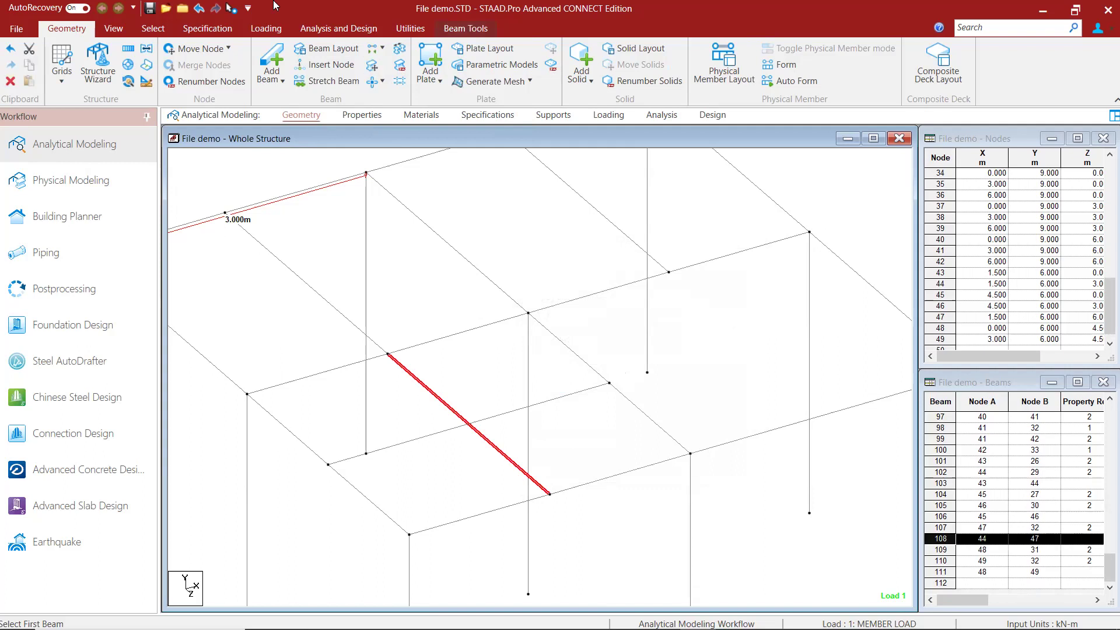
Step: Move secondary beam 108 by 1 m along X, splitting existing members at its nodes, and dismiss the duplicate beams list without removing any
{"action": "left_click", "coordinate": [372, 65]}
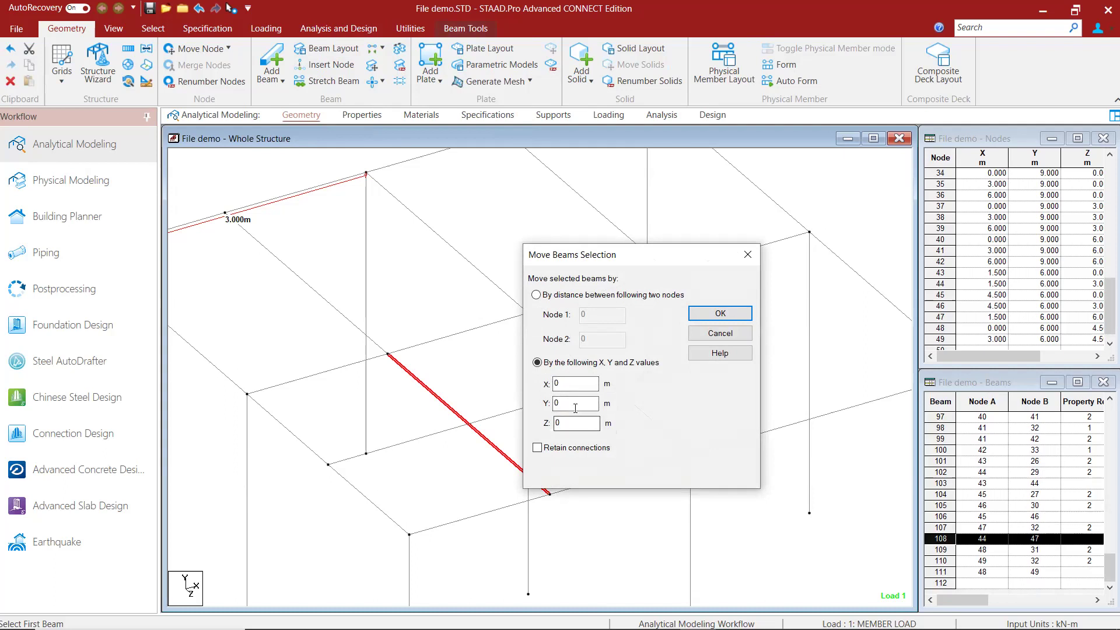
{"action": "left_click_drag", "start_coordinate": [583, 384], "coordinate": [544, 384]}
{"action": "type", "text": "1"}
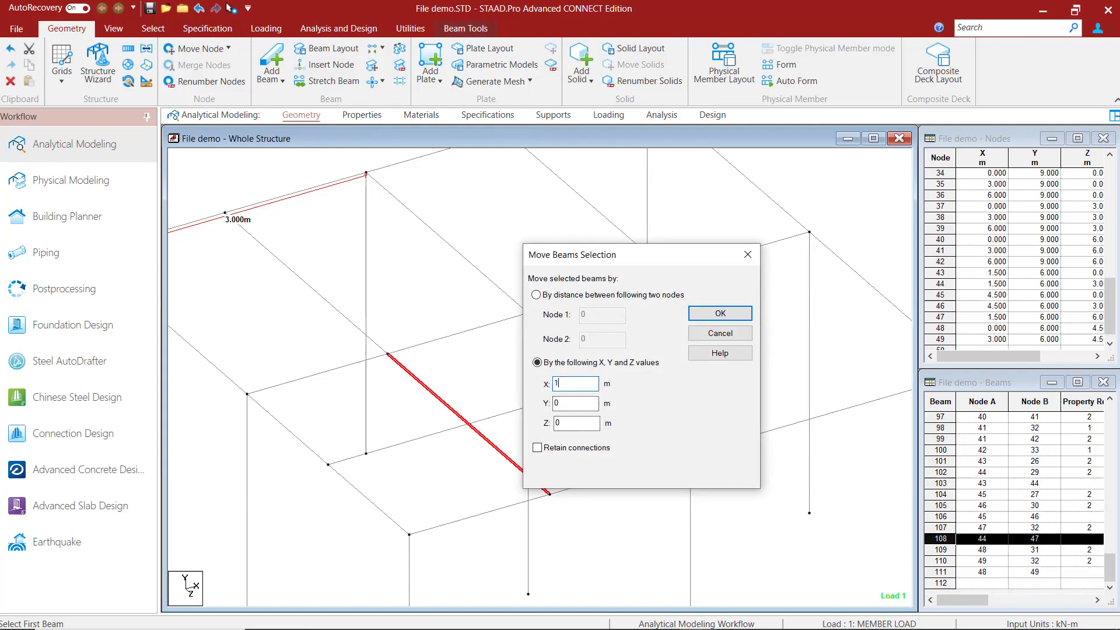
{"action": "left_click", "coordinate": [707, 317]}
{"action": "left_click", "coordinate": [577, 354]}
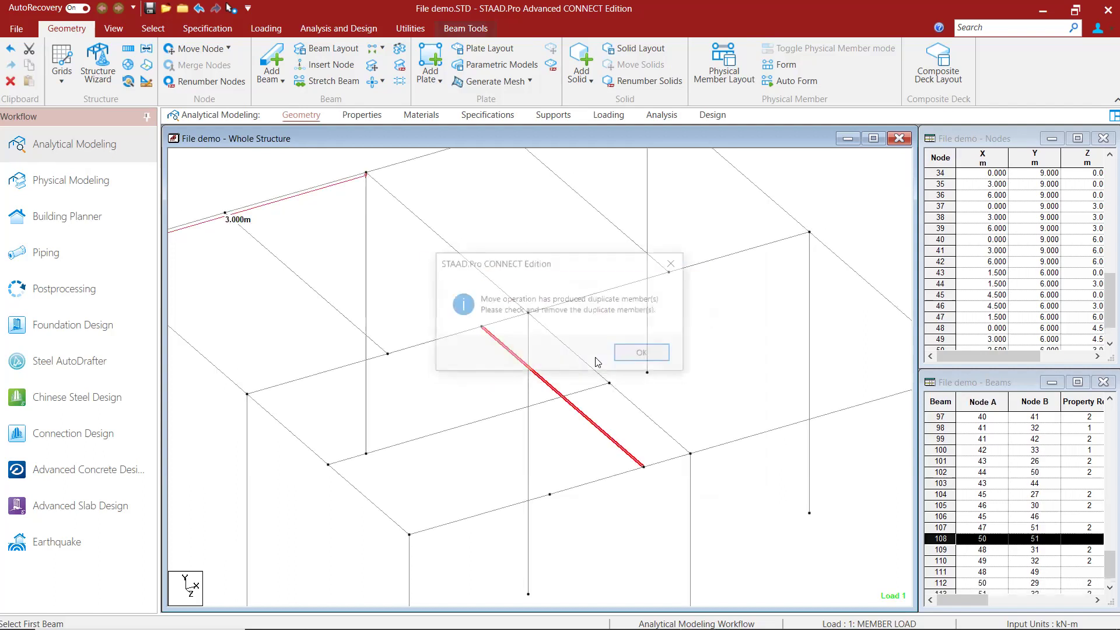
{"action": "left_click", "coordinate": [644, 355]}
{"action": "left_click", "coordinate": [319, 242]}
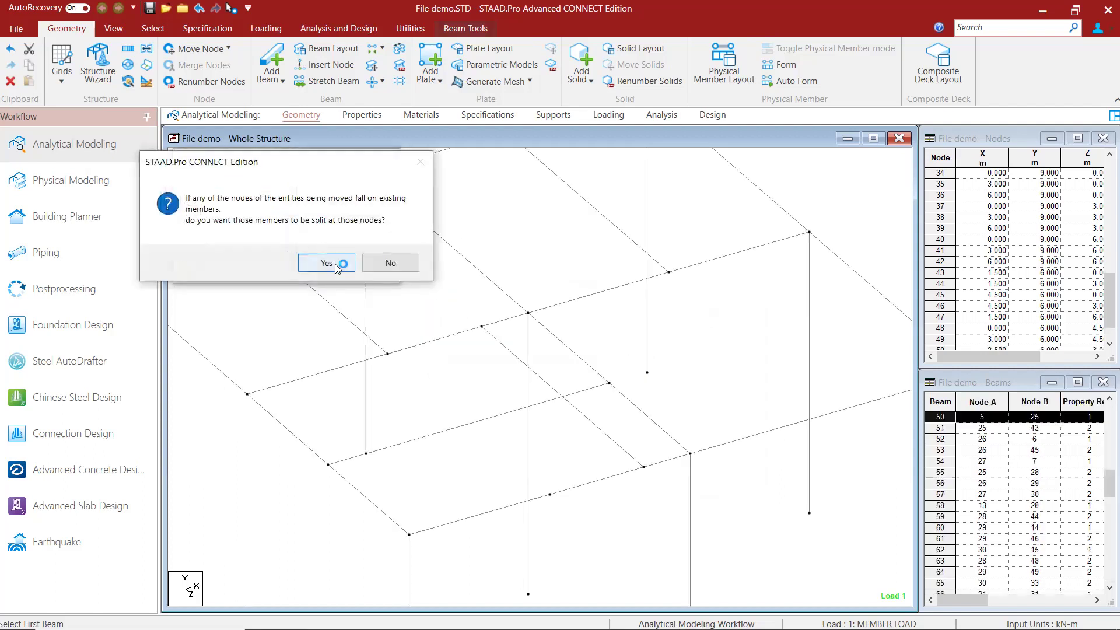
{"action": "left_click", "coordinate": [327, 263]}
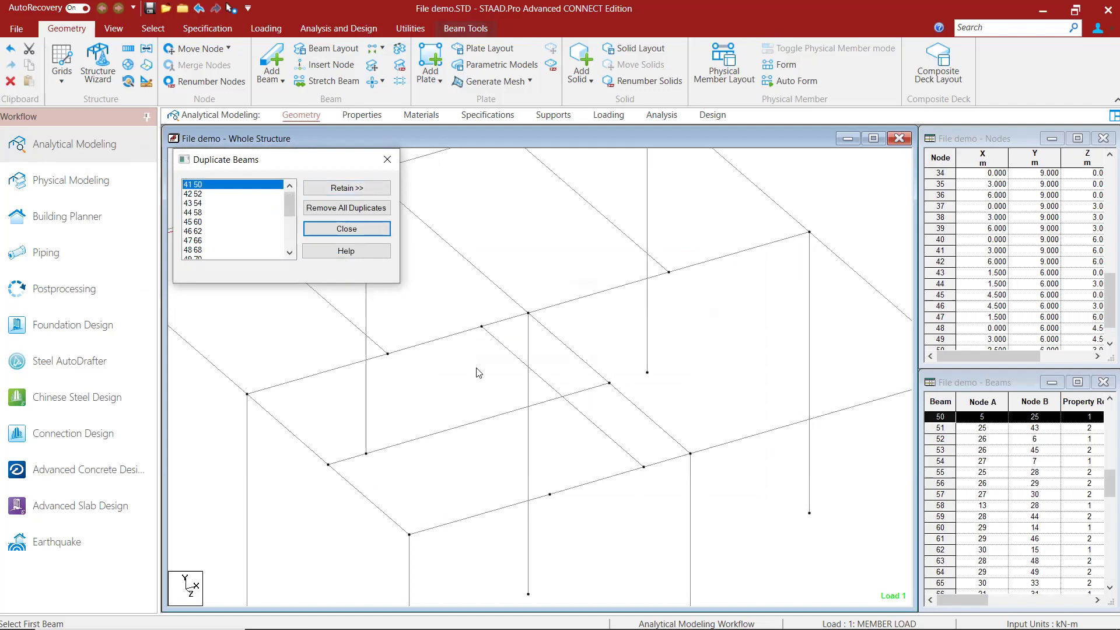
{"action": "left_click", "coordinate": [387, 159]}
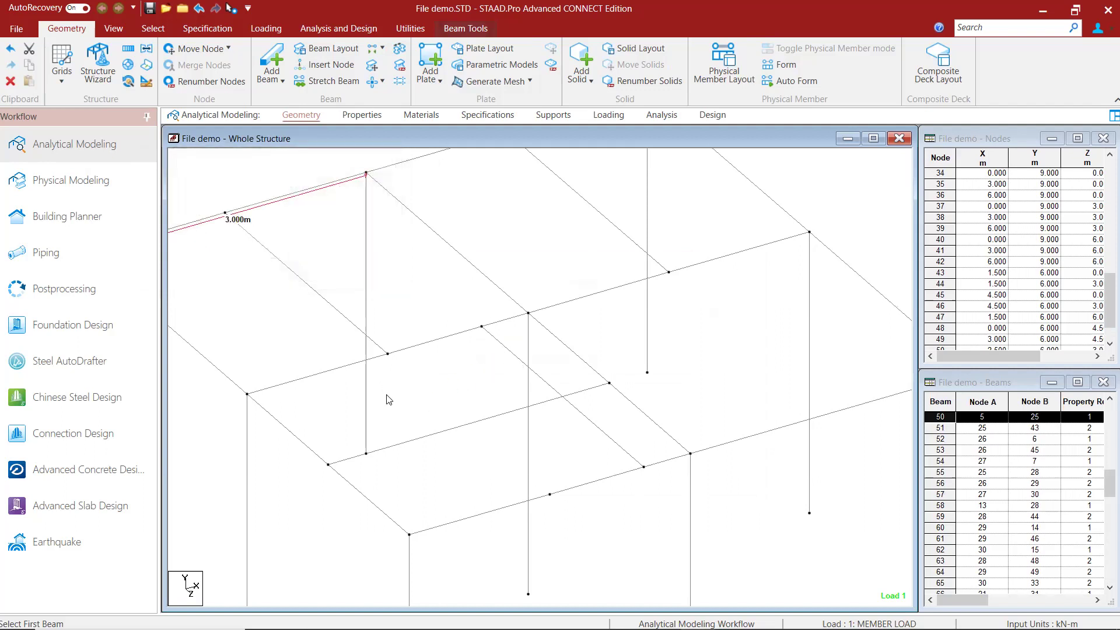
{"action": "scroll", "coordinate": [482, 389], "scroll_direction": "down", "scroll_amount": 1}
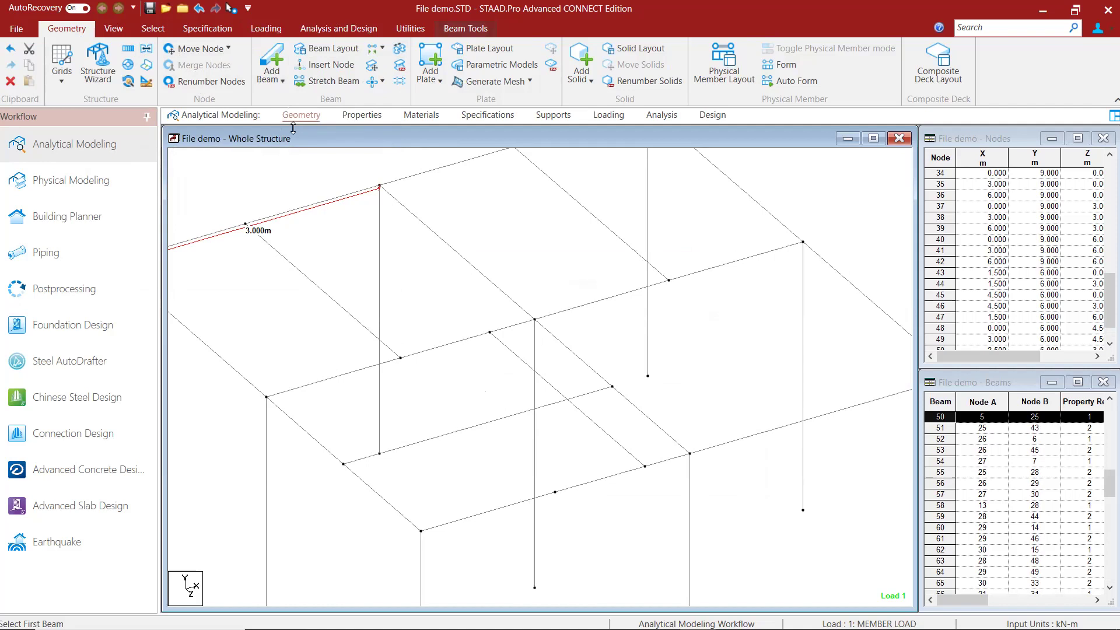
{"action": "left_click", "coordinate": [280, 81]}
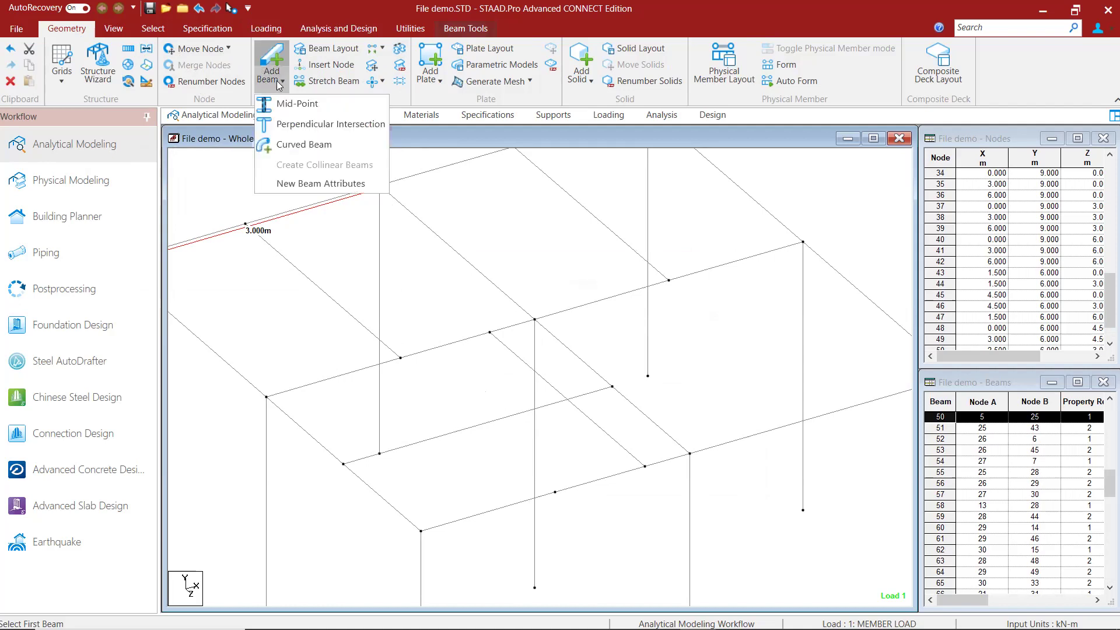
{"action": "left_click", "coordinate": [277, 81]}
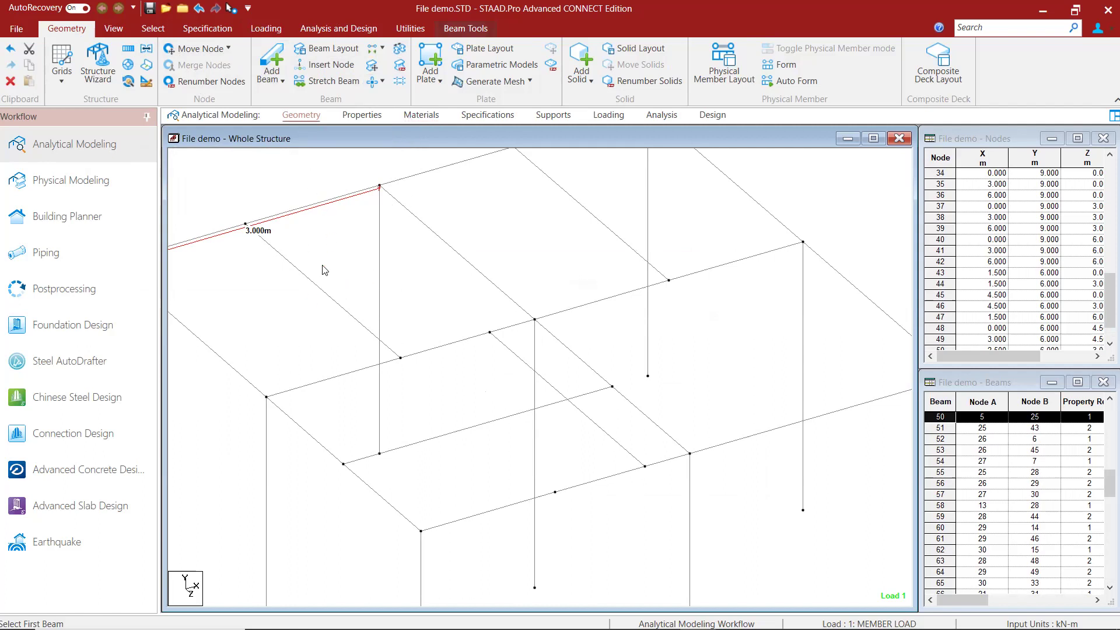
Step: Insert a node at the midpoint of secondary beam 103, between nodes 43 and 44
{"action": "left_click", "coordinate": [343, 64]}
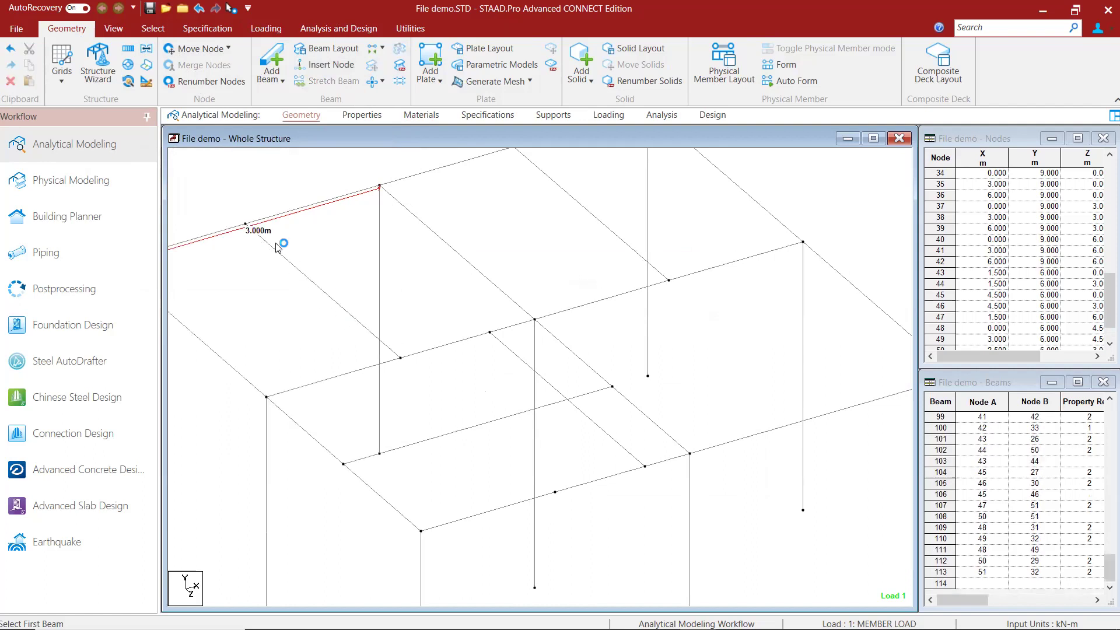
{"action": "left_click", "coordinate": [315, 282]}
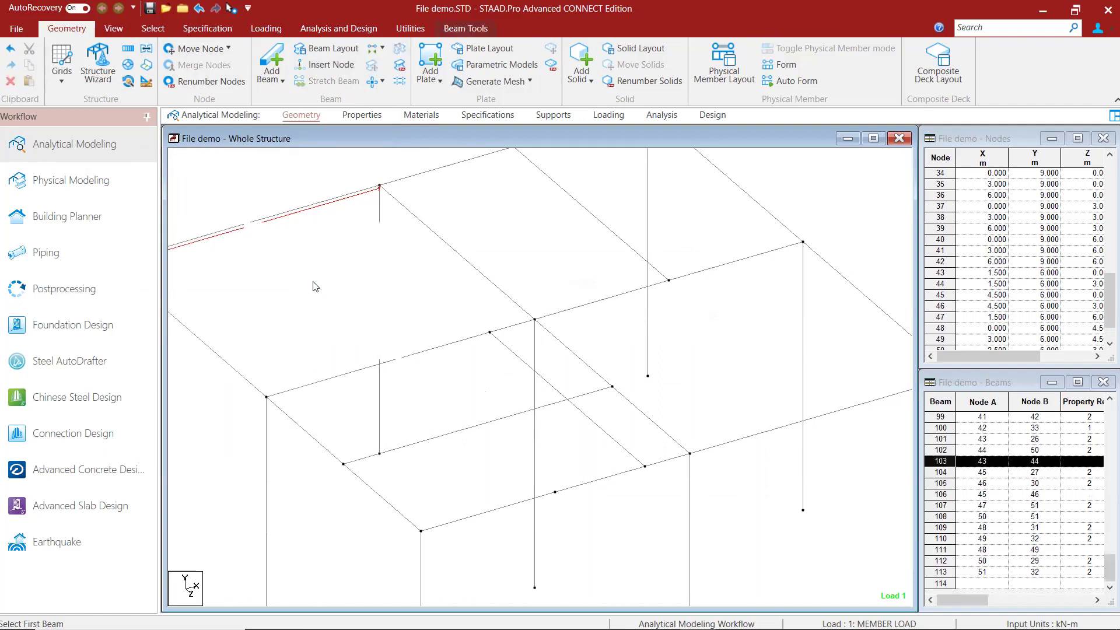
{"action": "left_click", "coordinate": [336, 67]}
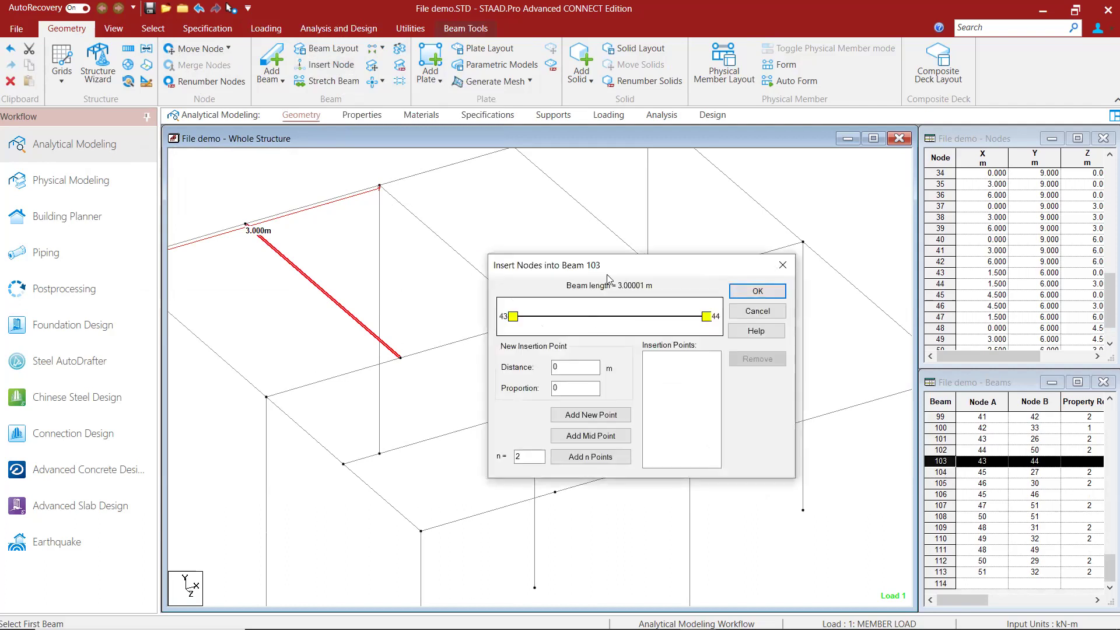
{"action": "left_click_drag", "start_coordinate": [614, 261], "coordinate": [657, 137]}
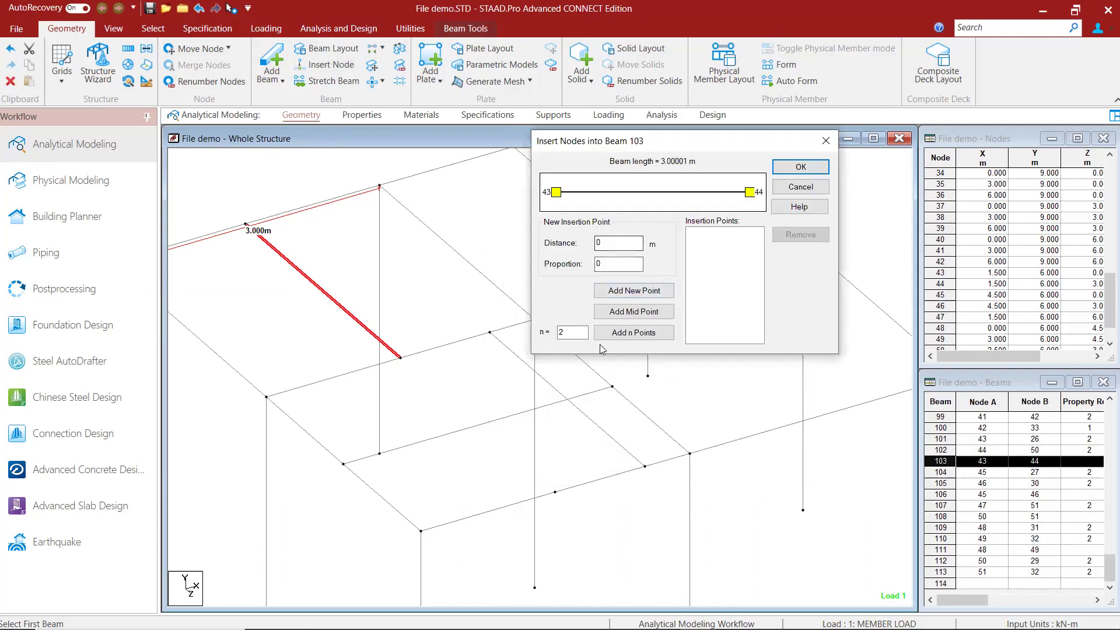
{"action": "left_click", "coordinate": [656, 313]}
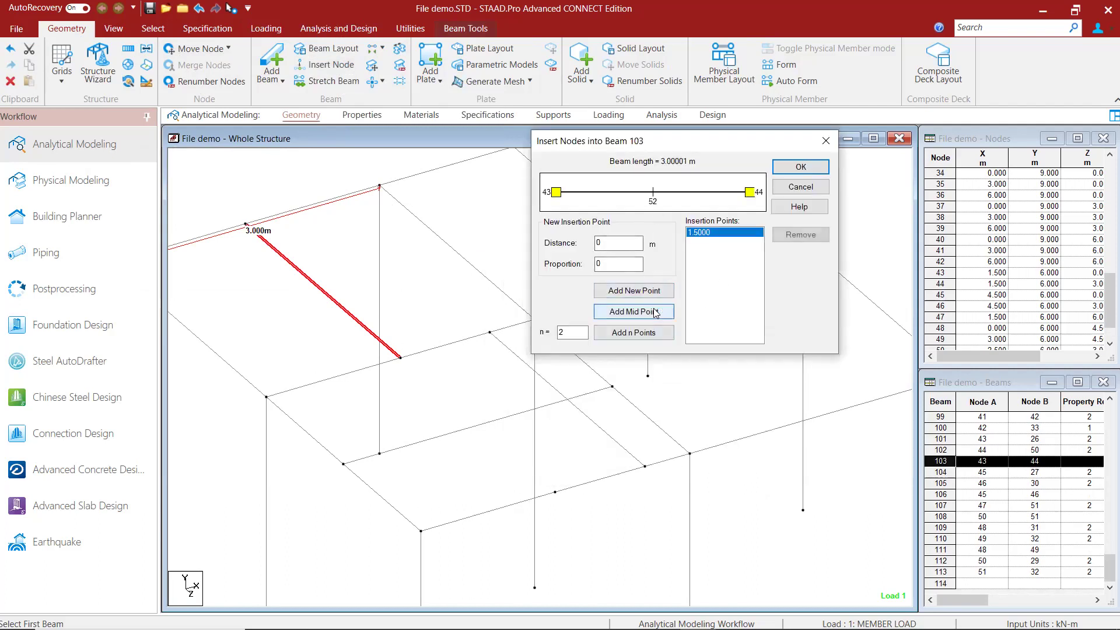
{"action": "left_click", "coordinate": [800, 168]}
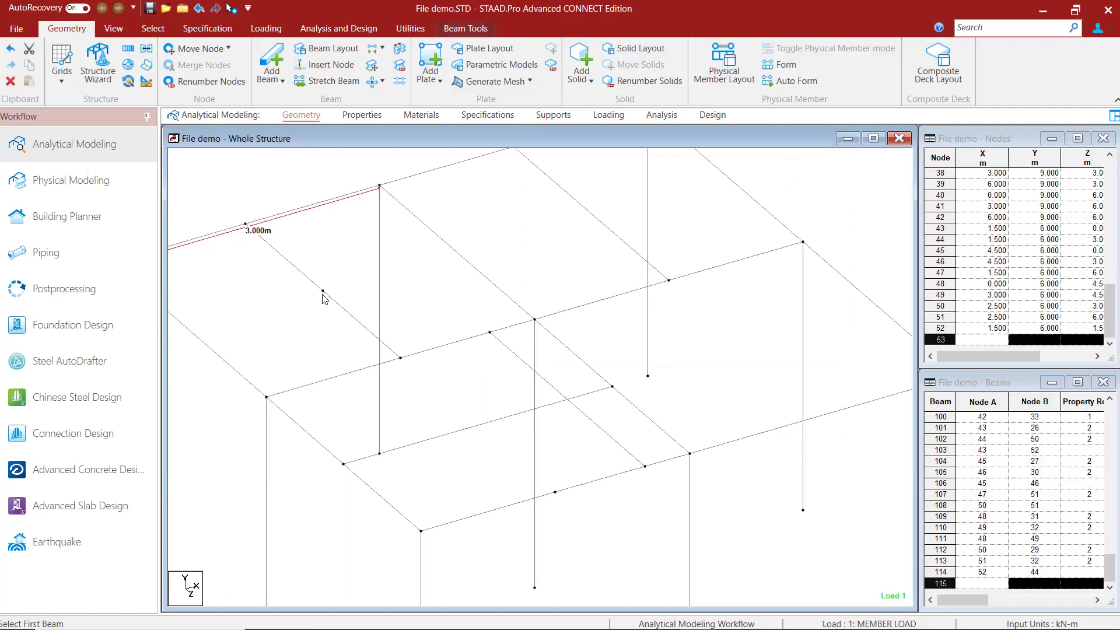
Step: Insert 3 equally spaced nodes into the shortened beam 103, the half between nodes 43 and 52
{"action": "left_click", "coordinate": [309, 282]}
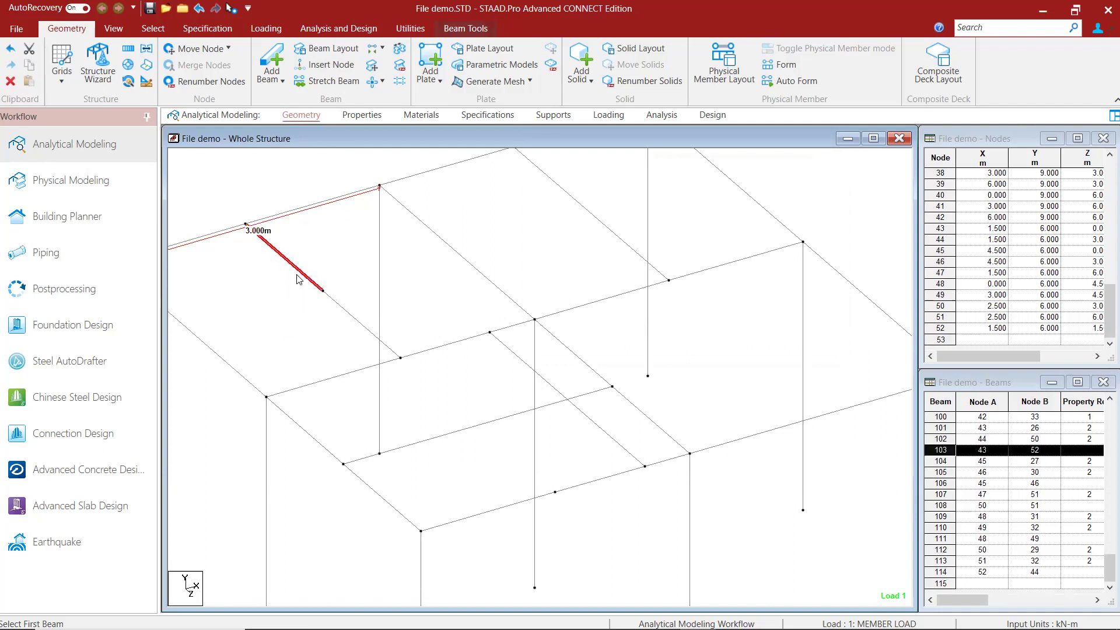
{"action": "left_click", "coordinate": [331, 65]}
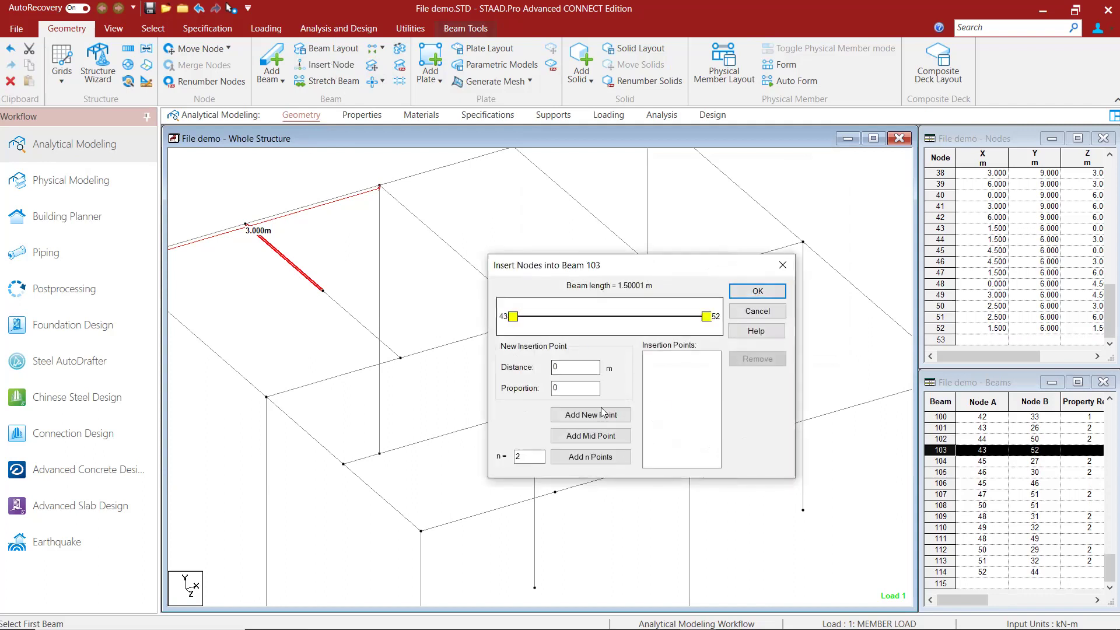
{"action": "double_click", "coordinate": [517, 457]}
{"action": "type", "text": "3"}
{"action": "left_click", "coordinate": [592, 457]}
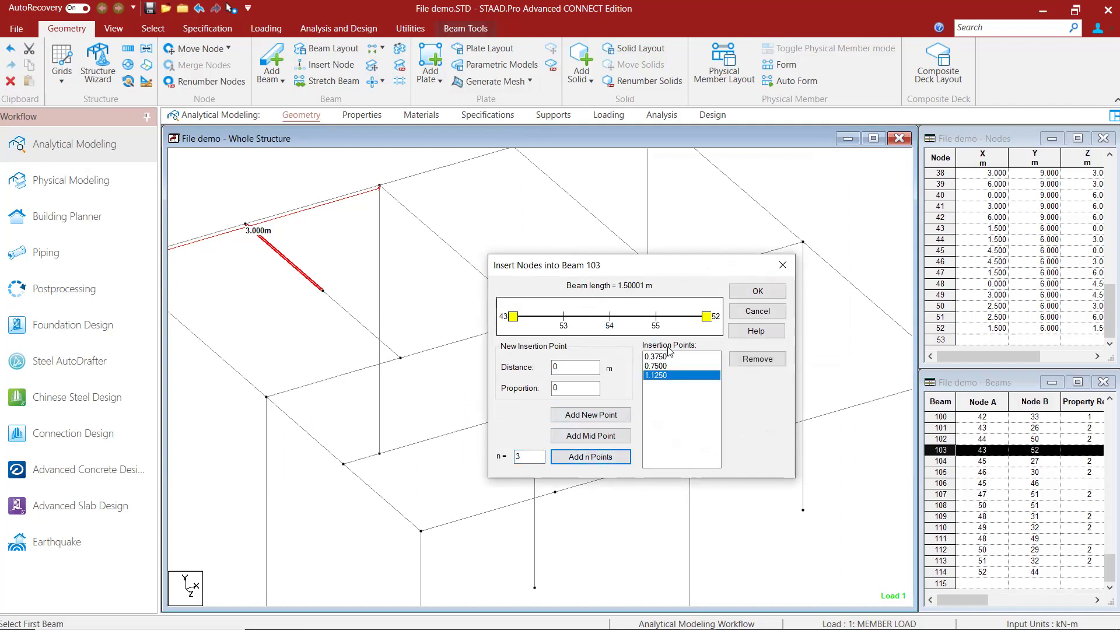
{"action": "left_click", "coordinate": [751, 294]}
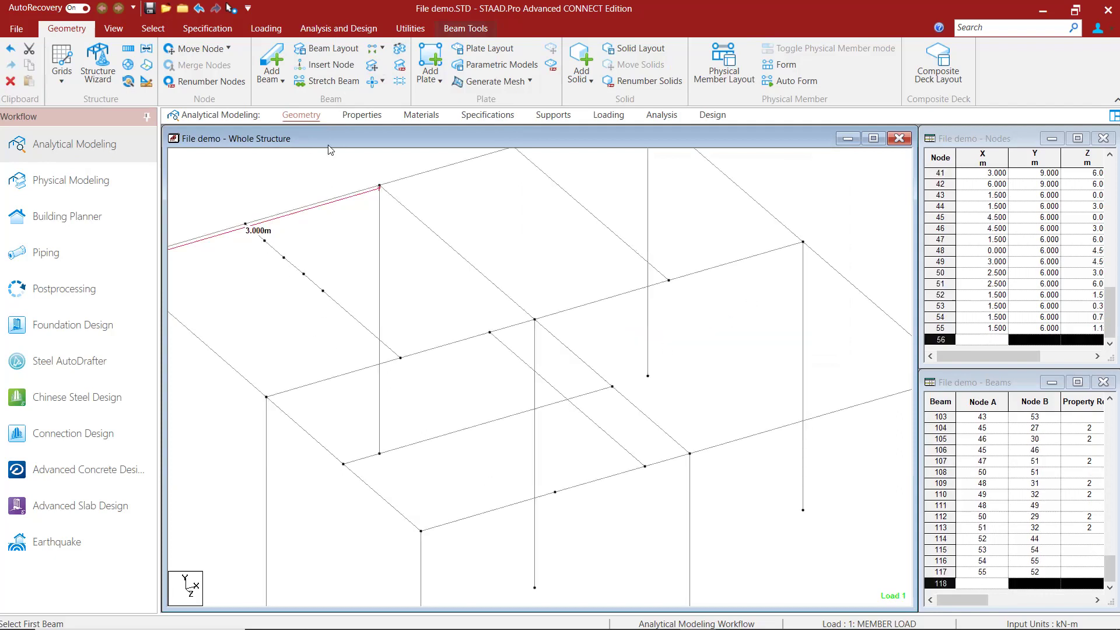
Step: Insert a node into beam 114, the other half of the split secondary beam, at a distance of 0.500 m from node 52
{"action": "left_click", "coordinate": [328, 68]}
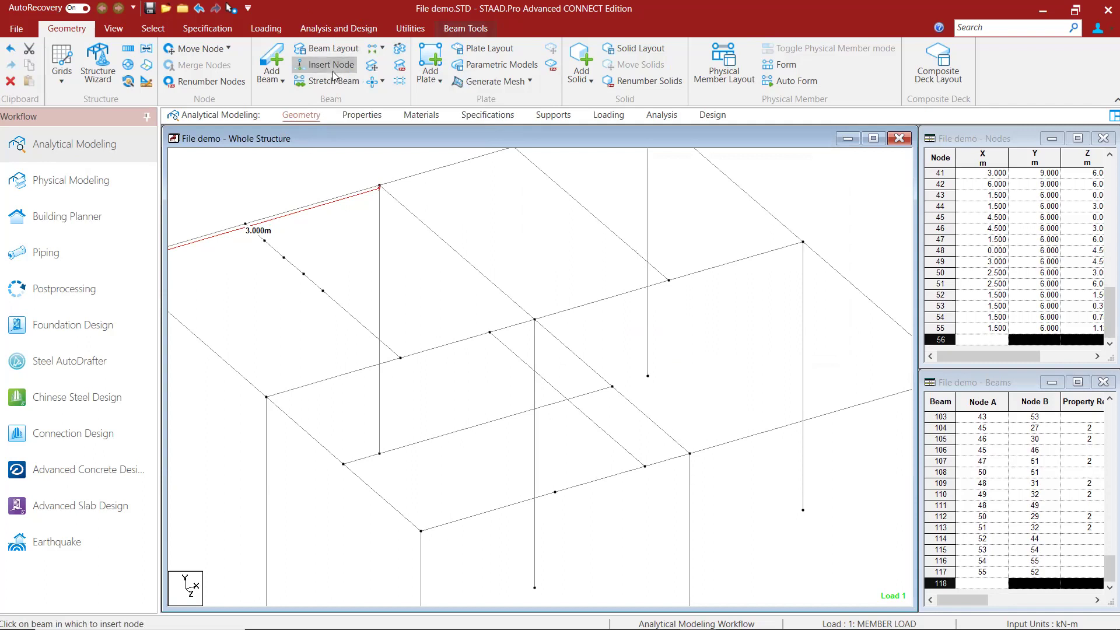
{"action": "left_click", "coordinate": [358, 315]}
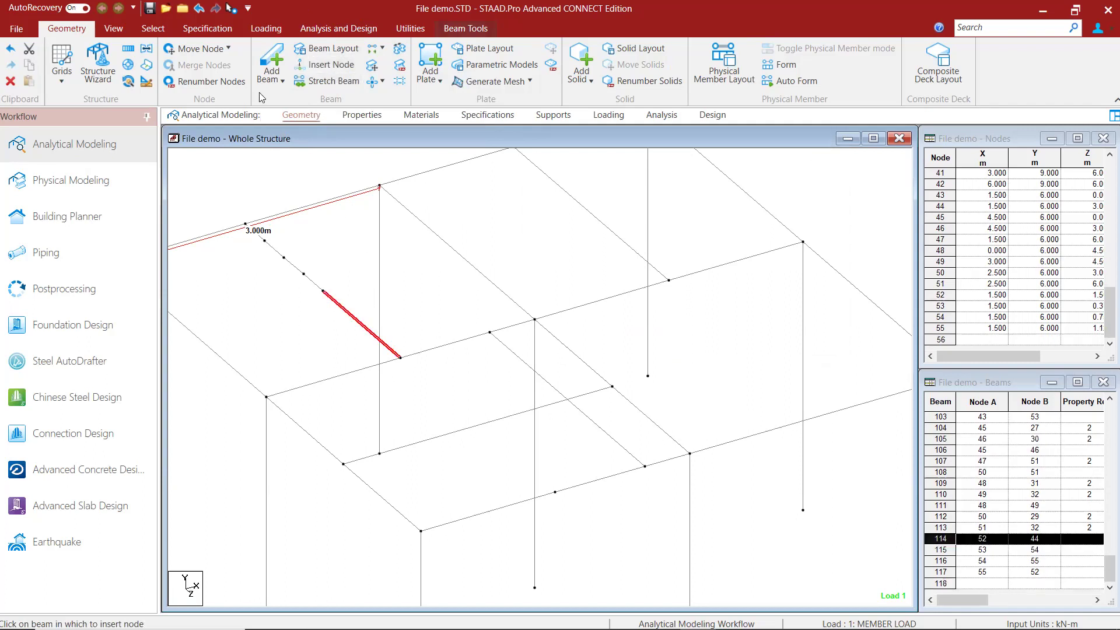
{"action": "left_click", "coordinate": [327, 65]}
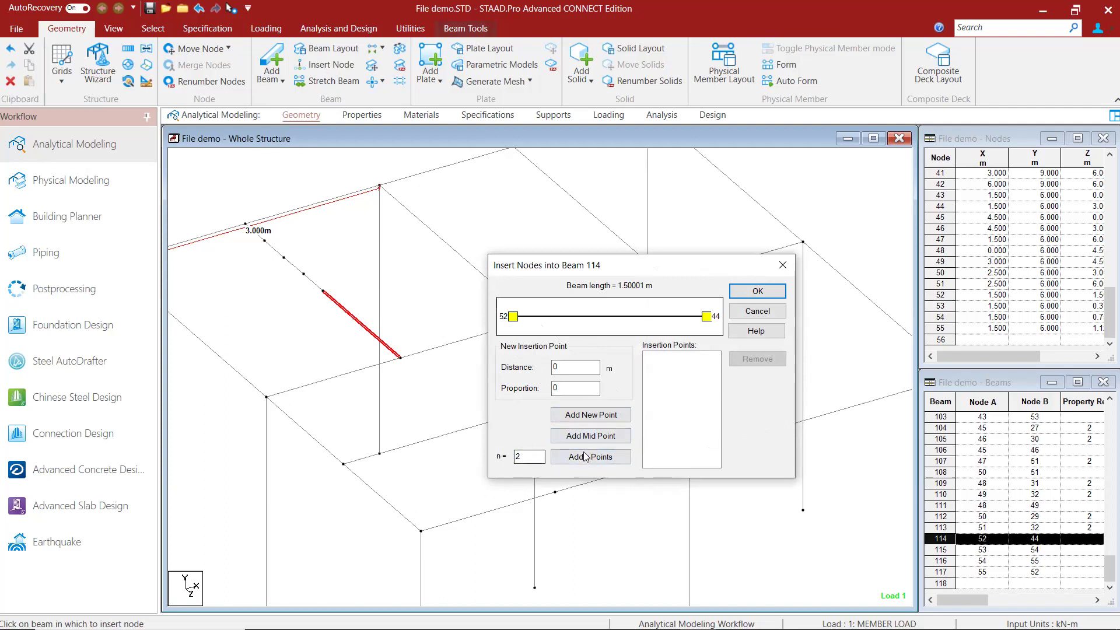
{"action": "left_click", "coordinate": [562, 365]}
{"action": "type", "text": "500"}
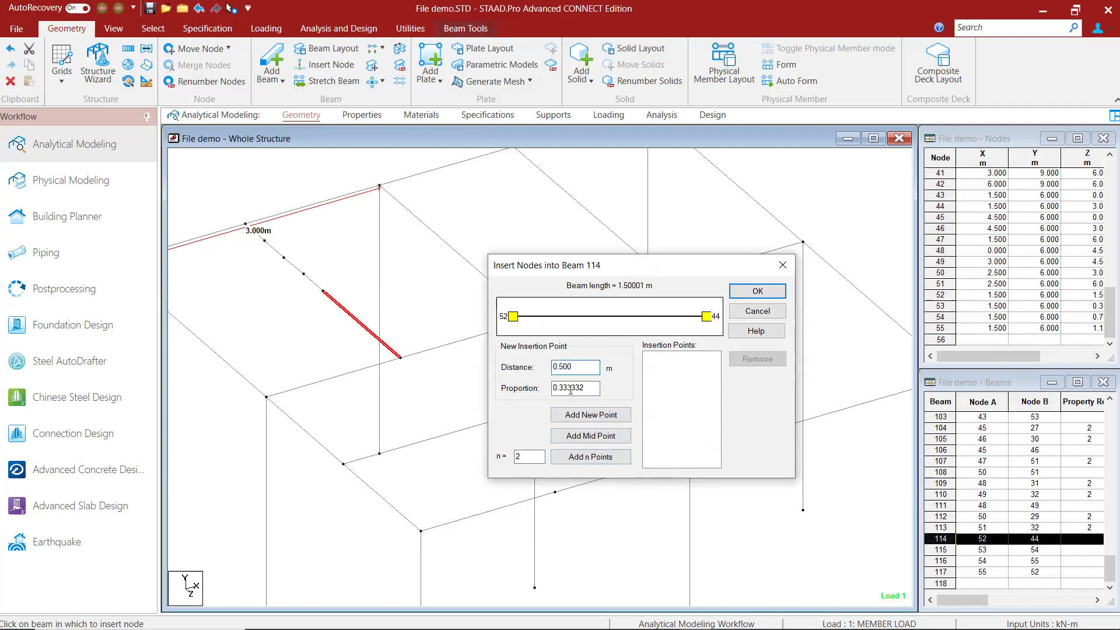
{"action": "left_click", "coordinate": [591, 415]}
{"action": "left_click", "coordinate": [756, 291]}
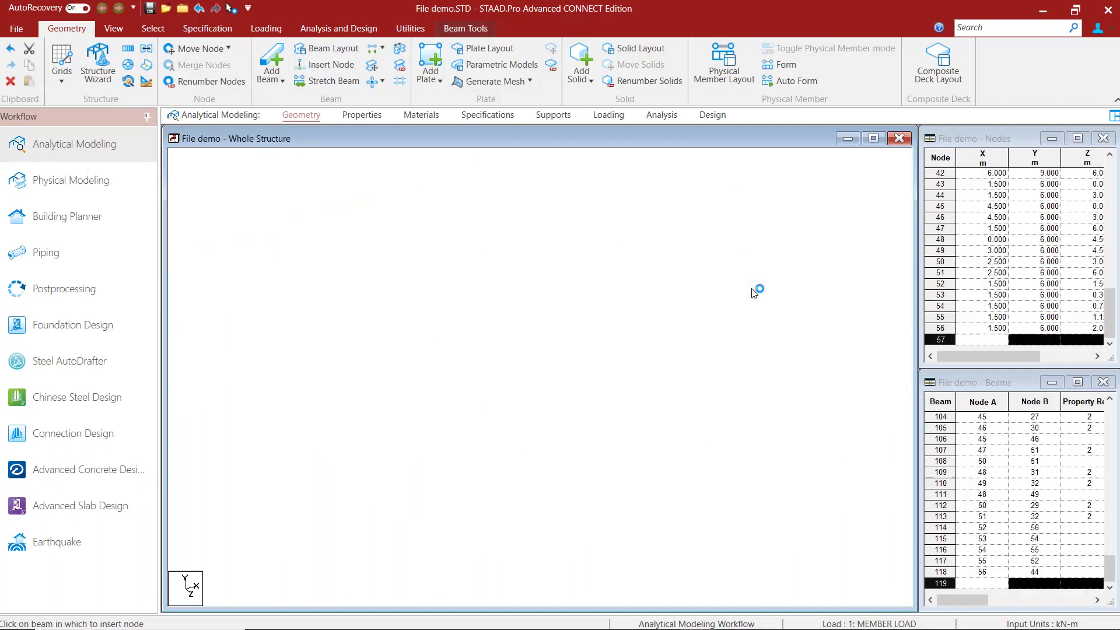